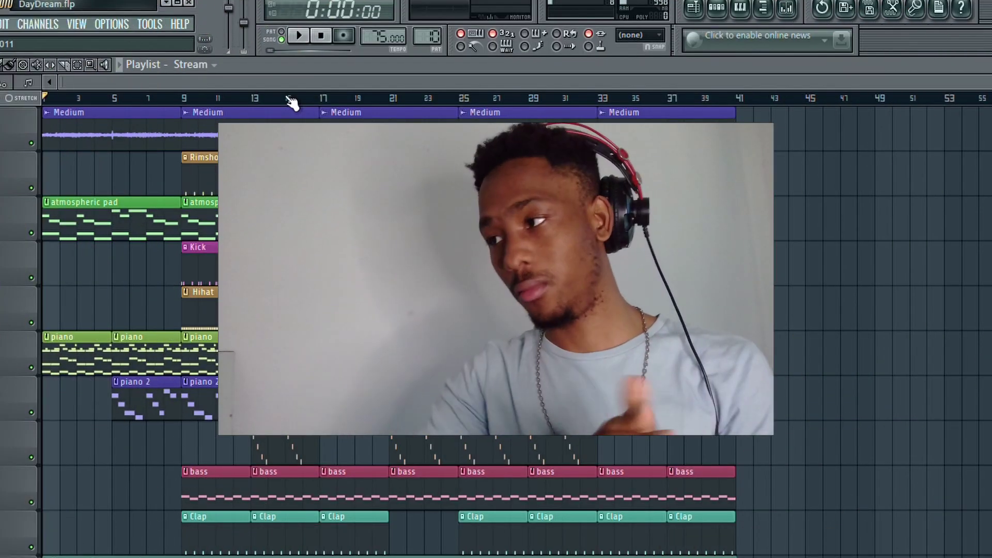
Step: Play the full arrangement from the beginning and look over its tracks, stopping around bar 17
left_click(297, 37)
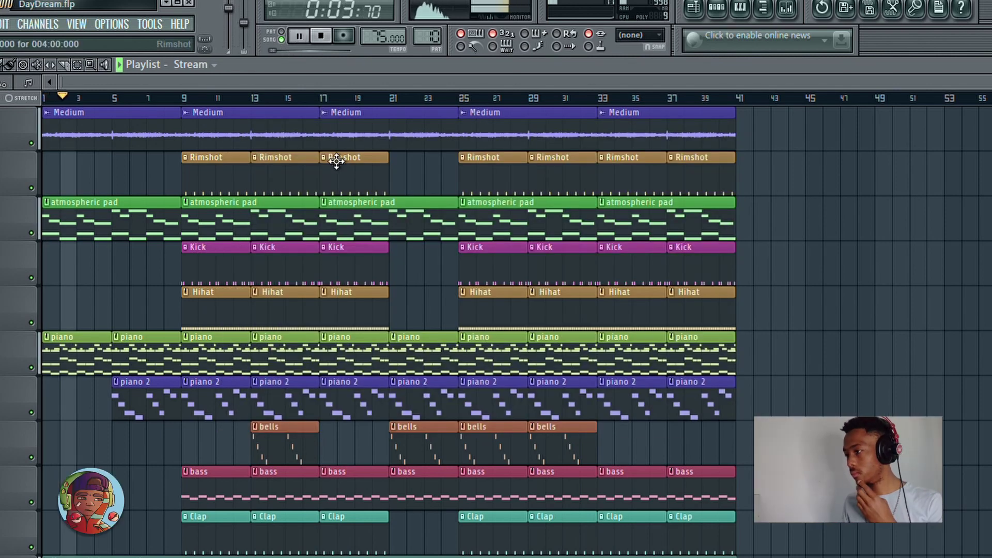
scroll(333, 161, "down", 2)
scroll(334, 164, "up", 2)
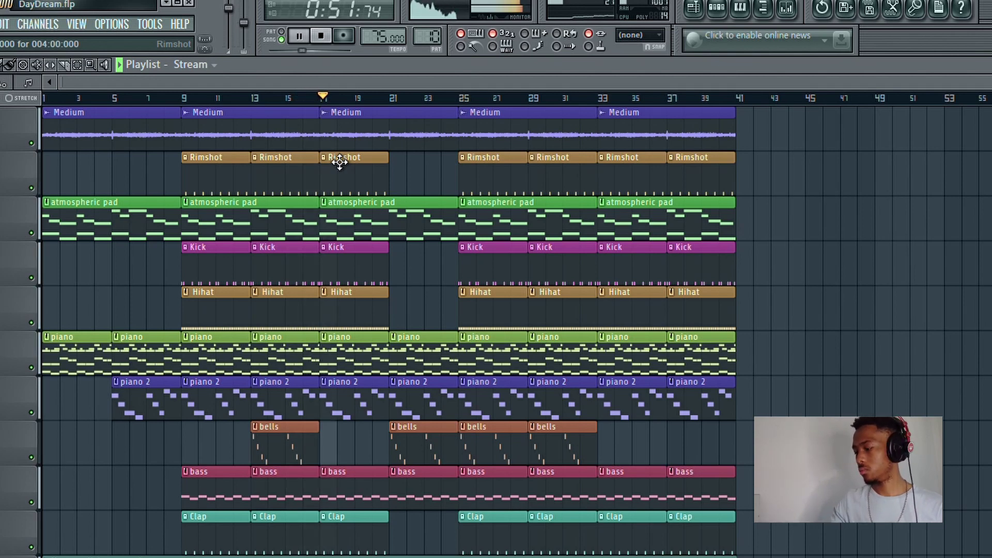
key("space")
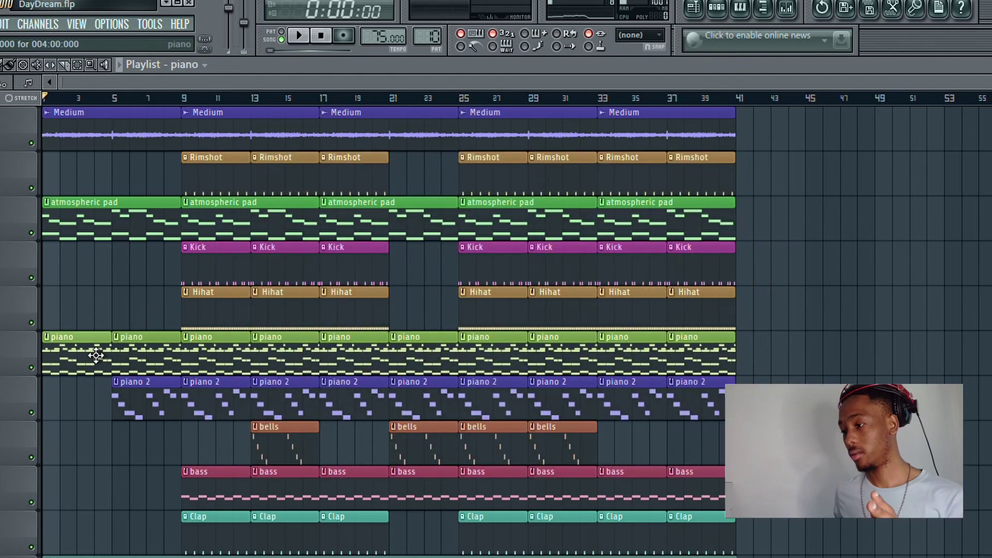
Step: Open the piano pattern's notes, play the pattern through, and return to the playlist
double_click(98, 349)
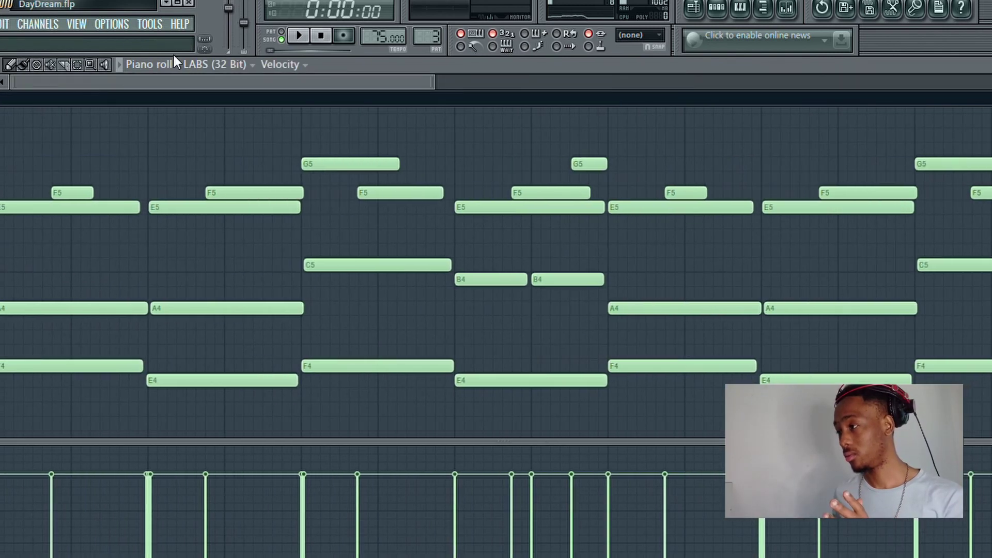
left_click_drag(435, 82, 833, 143)
key("space")
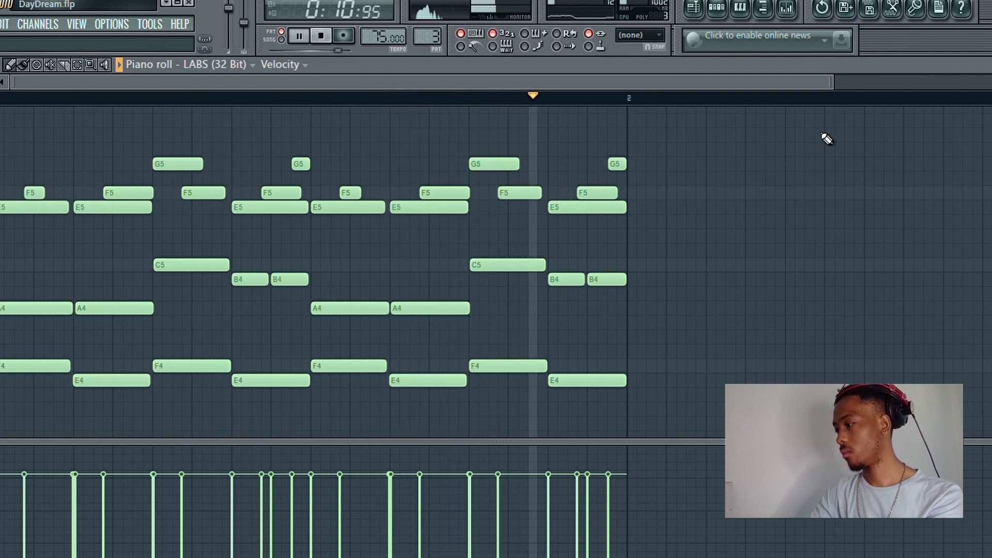
key("space")
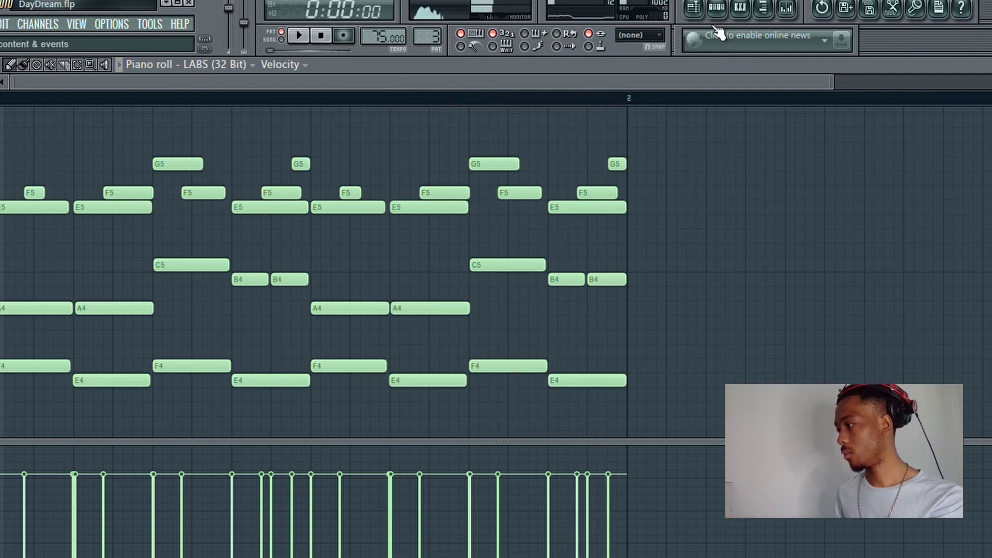
left_click(695, 7)
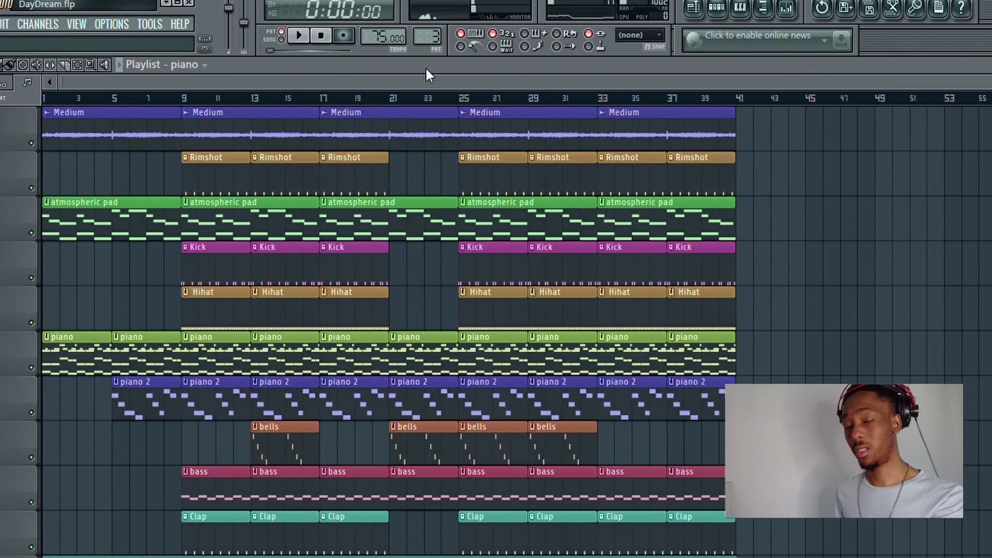
Step: Open the piano 2 pattern's notes, listen to the melody, and return to the playlist
double_click(163, 392)
left_click_drag(440, 85, 977, 170)
key("space")
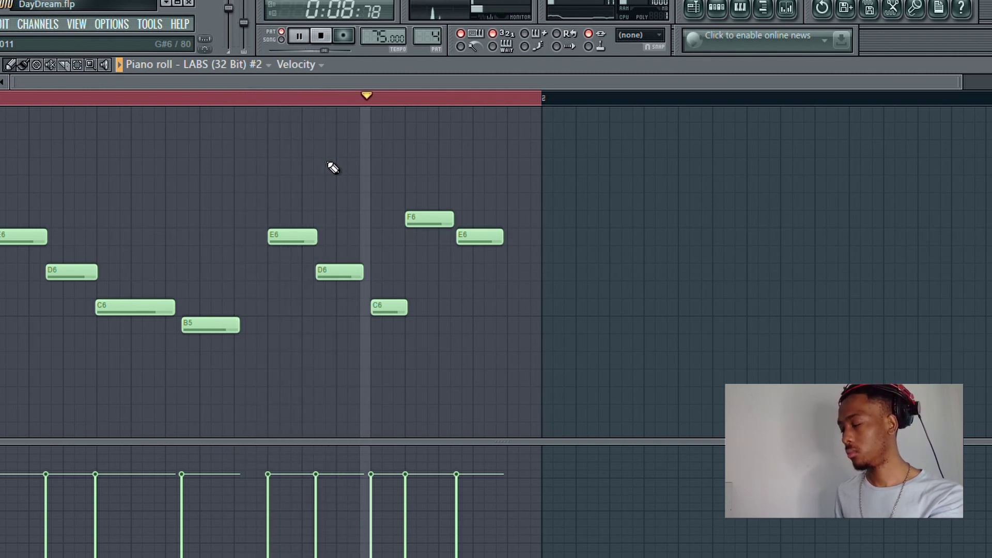
left_click(693, 8)
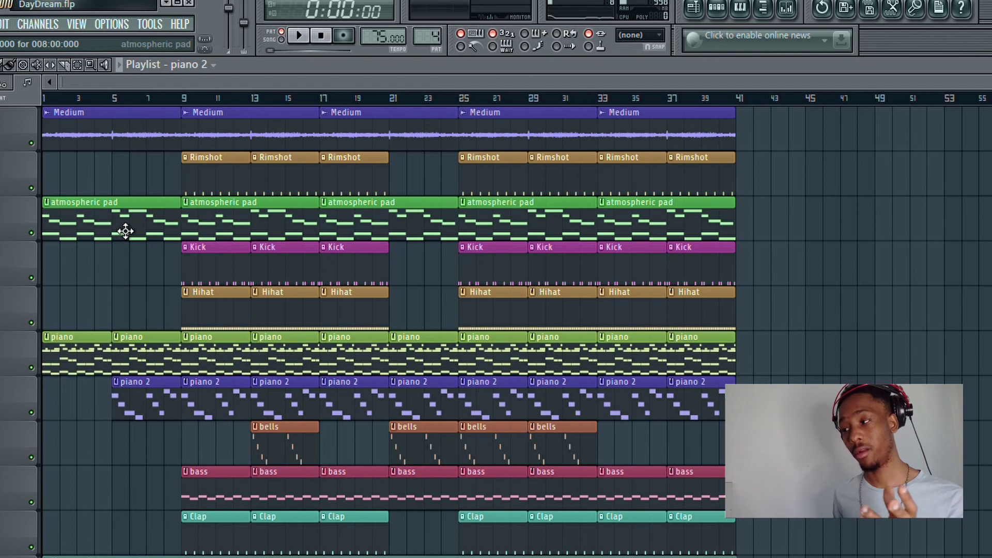
Step: Open the atmospheric pad pattern, play all its notes, and return to the playlist
double_click(107, 230)
left_click_drag(533, 80, 628, 81)
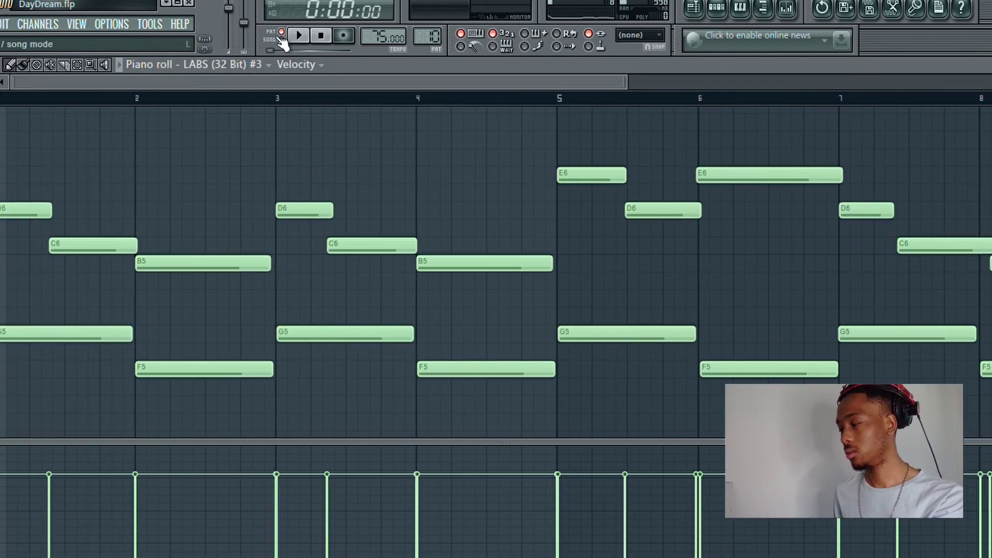
key("space")
left_click_drag(627, 82, 960, 81)
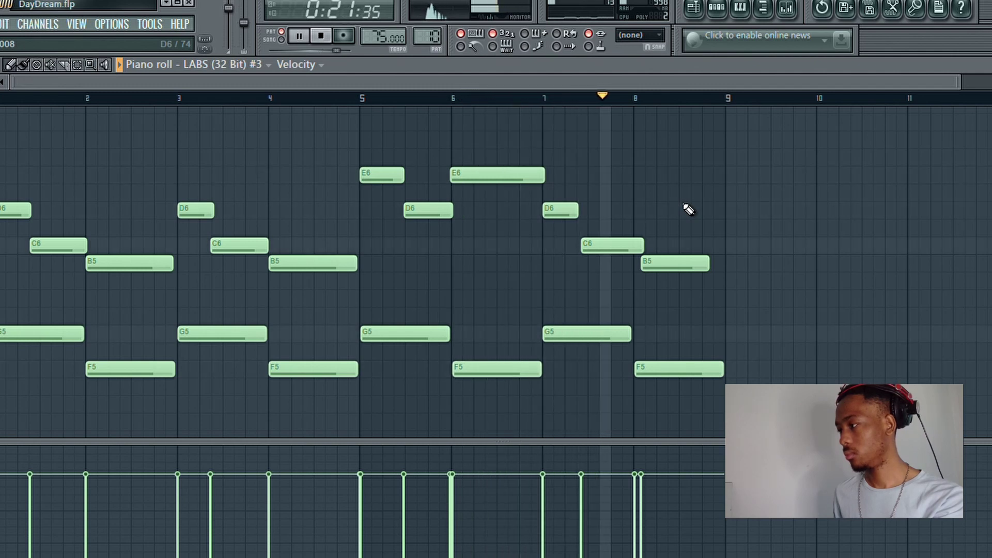
key("space")
left_click(692, 8)
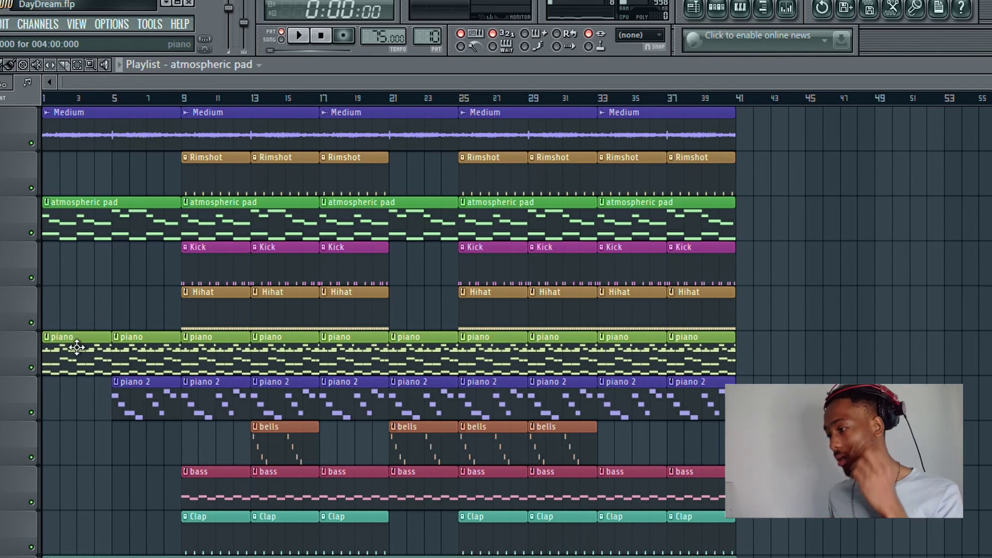
Step: Open the bells pattern in the piano roll, play it back, and return to the playlist
scroll(239, 405, "down", 2)
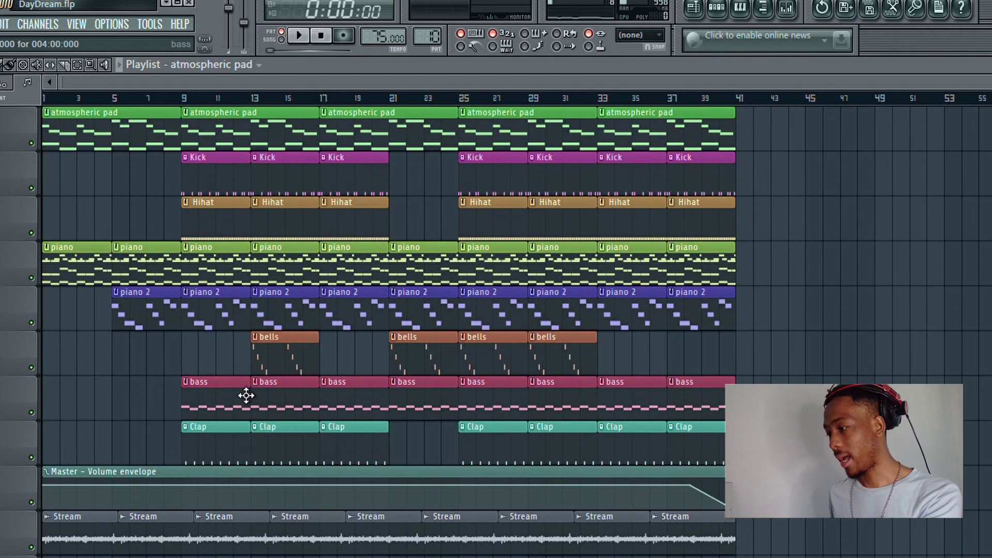
double_click(293, 373)
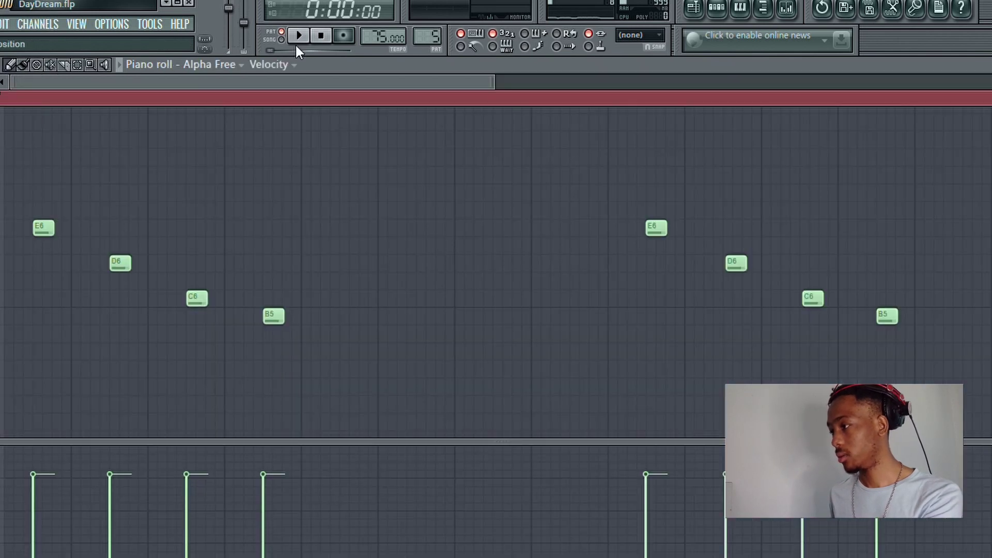
key("space")
left_click_drag(493, 82, 723, 135)
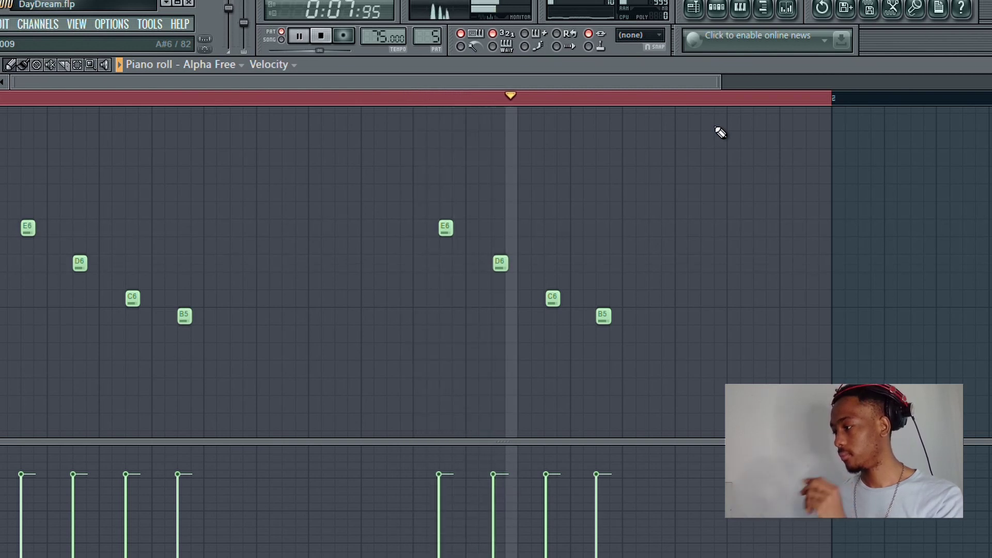
left_click(692, 8)
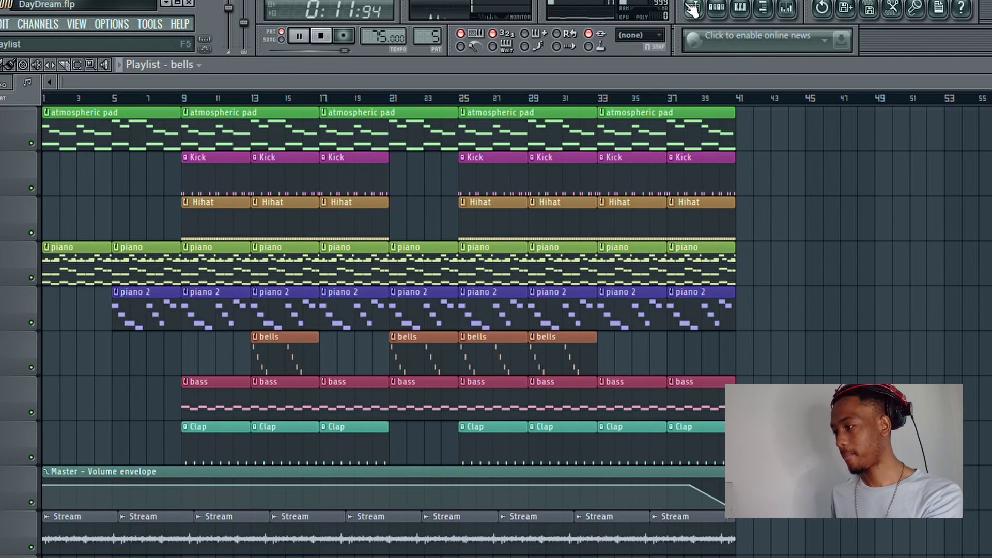
key("space")
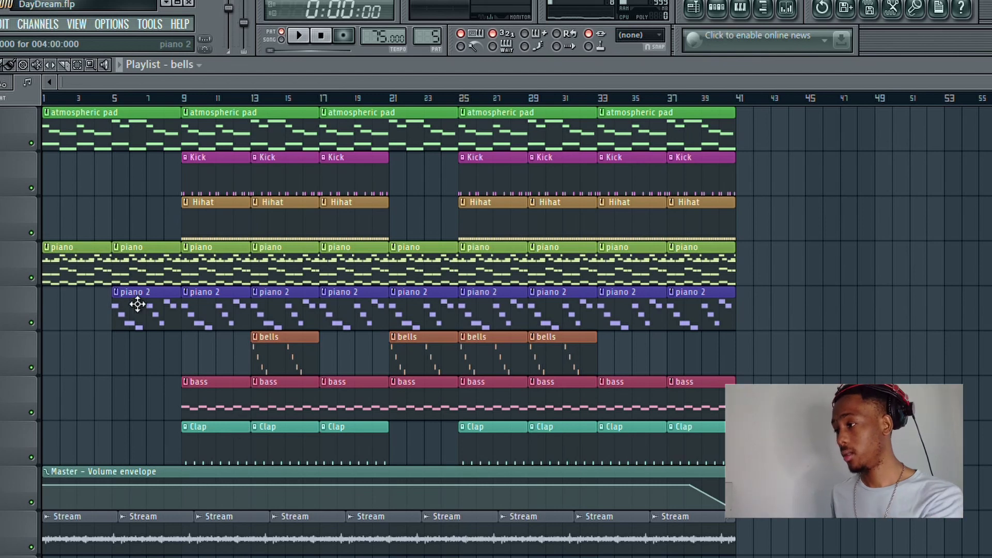
Step: Isolate the Kick, Hihat, bass and Clap tracks, play from just before bar 9, and mute the bass during playback
right_click(31, 188)
left_click(32, 232)
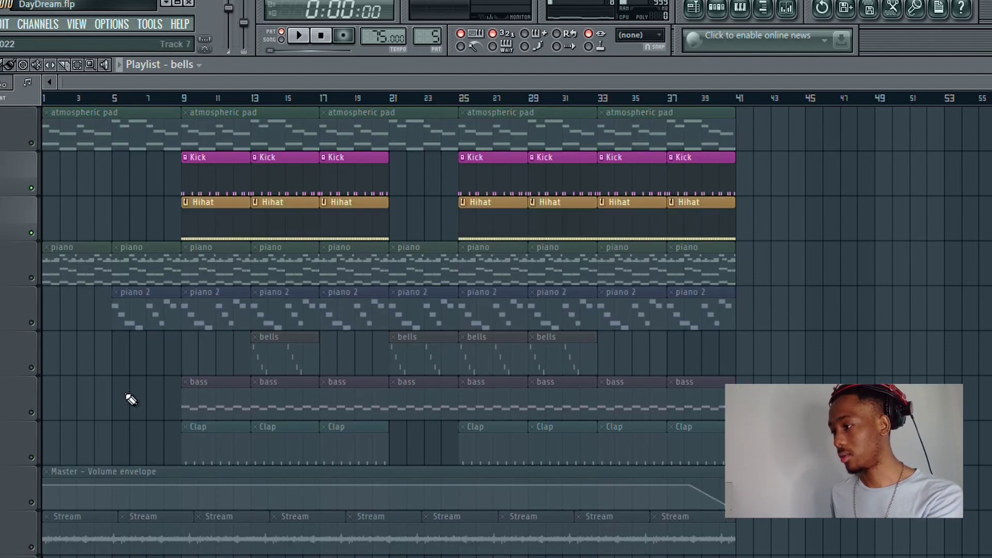
left_click(32, 412)
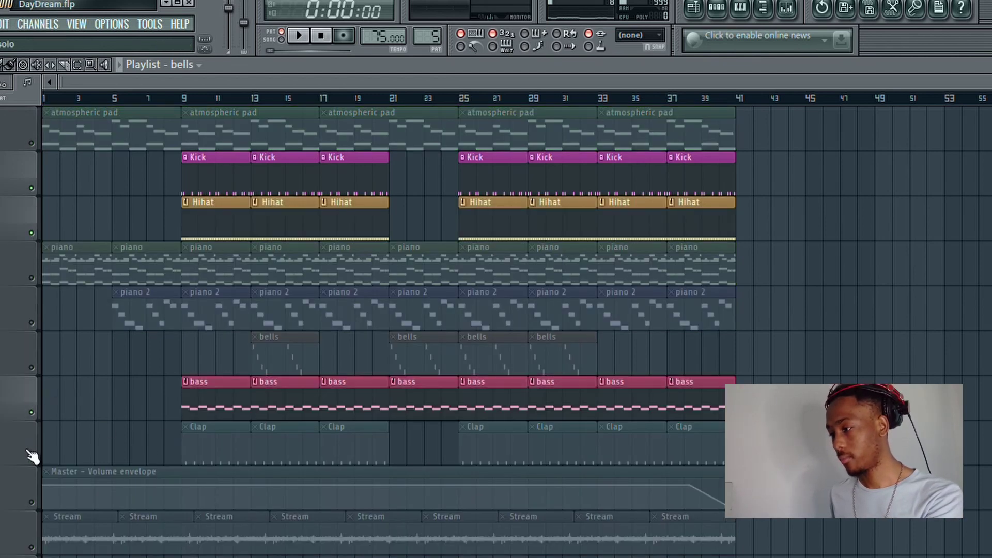
left_click(32, 456)
left_click(176, 96)
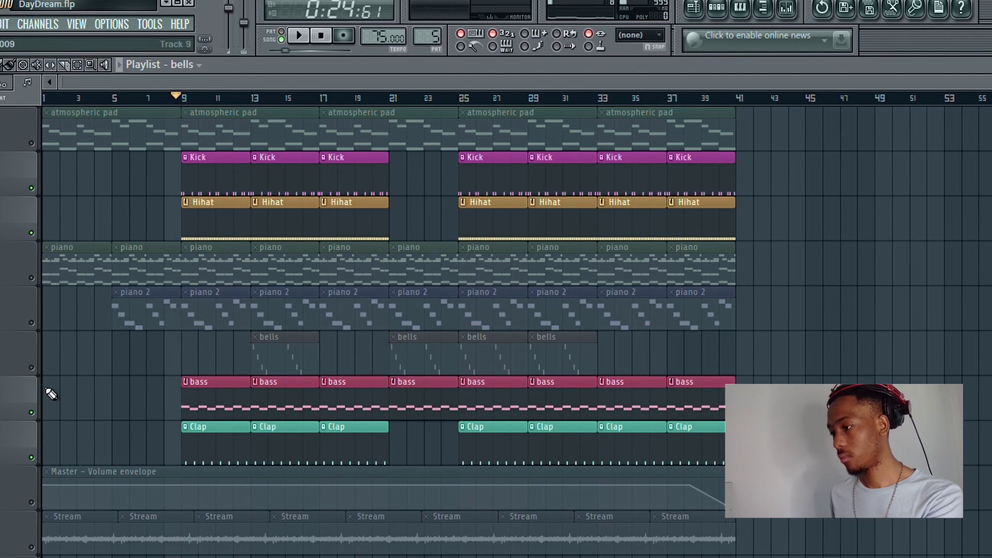
left_click(31, 413)
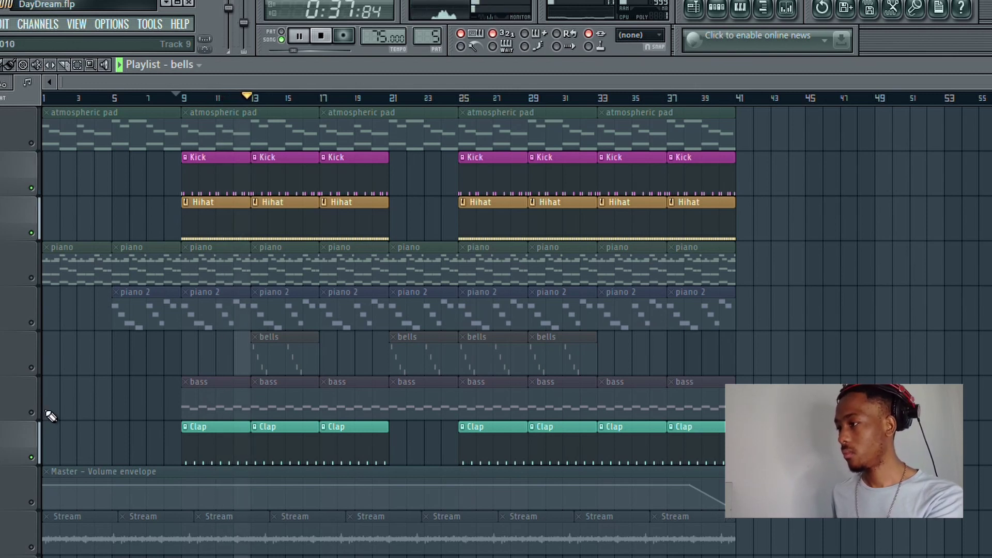
key("space")
Step: Open the Kick pattern in the step sequencer and play it alone in pattern mode
double_click(220, 181)
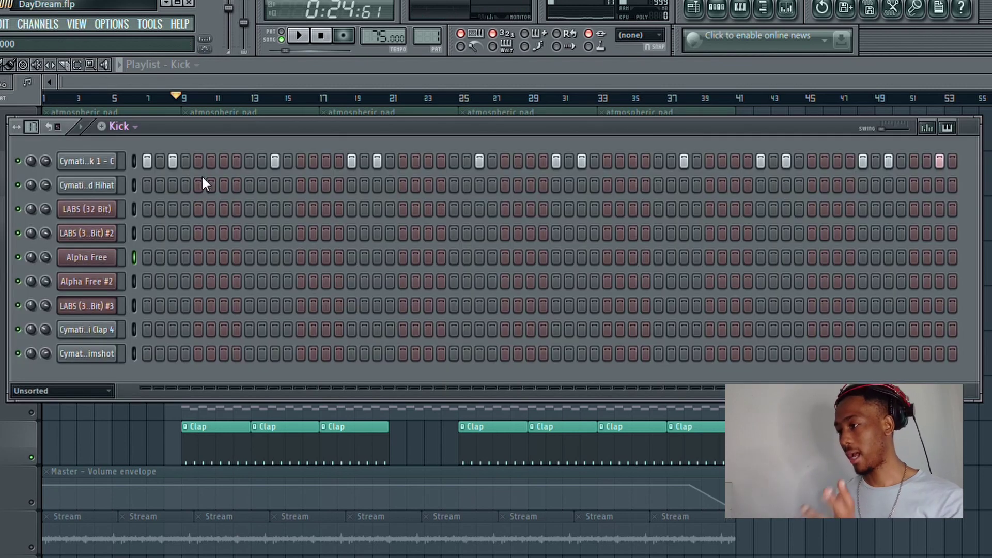
left_click(279, 32)
left_click(298, 35)
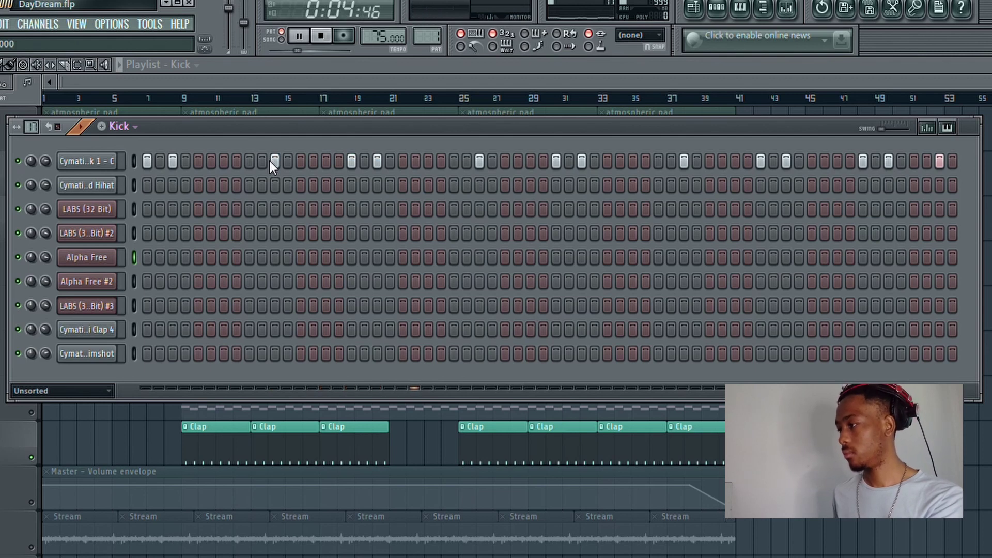
left_click(238, 77)
key("space")
Step: Open the Hihat pattern's notes, play the pattern, and enlarge the velocity area under the notes
double_click(215, 223)
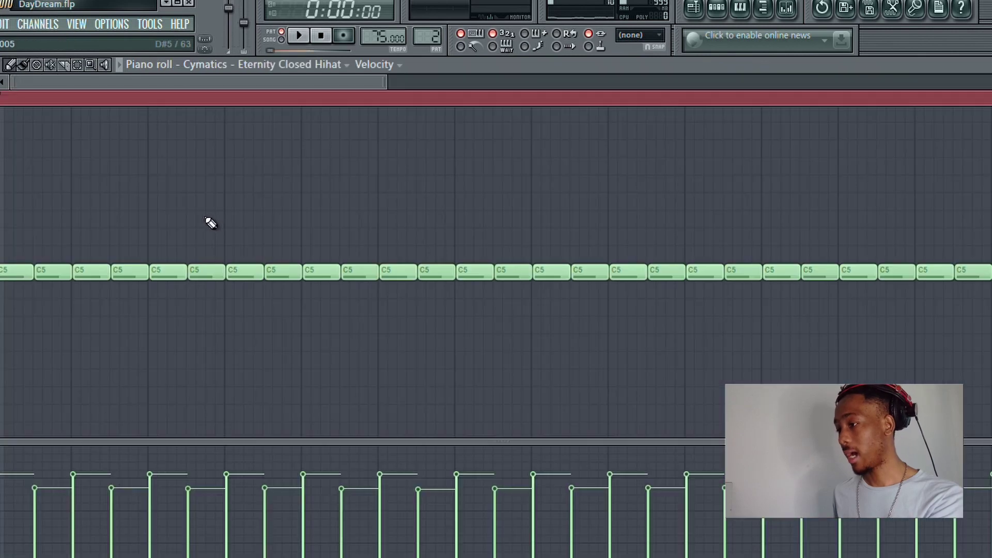
left_click_drag(392, 90, 840, 176)
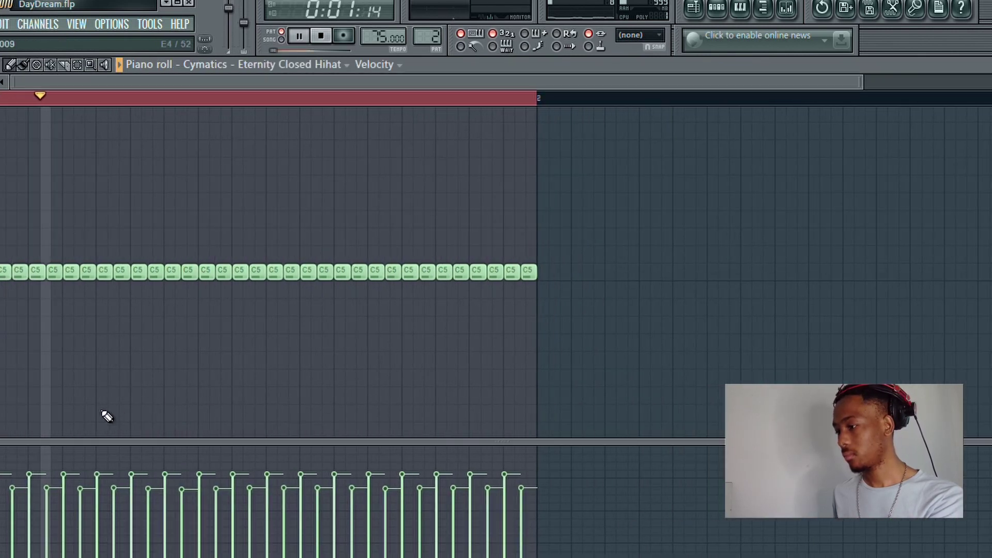
left_click_drag(118, 297, 120, 292)
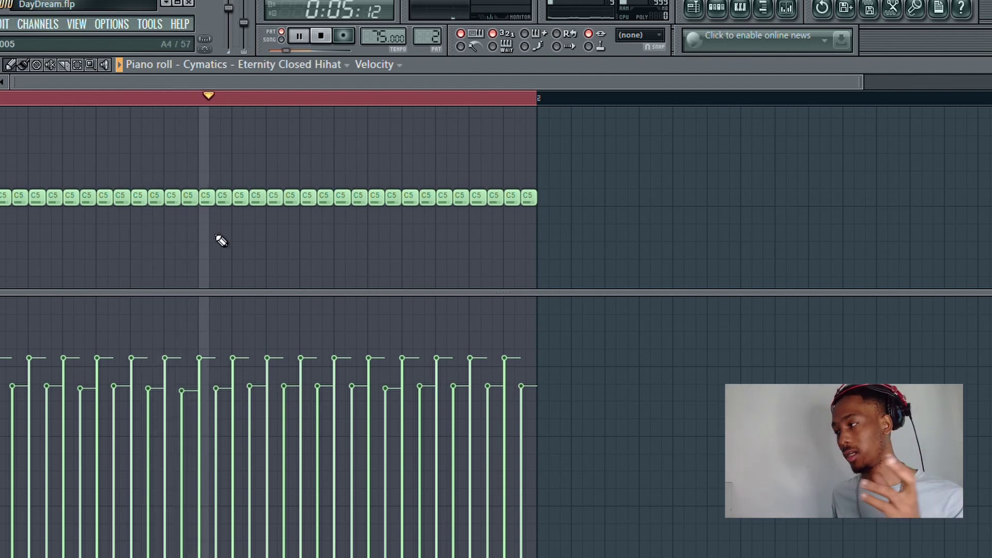
Step: Examine the velocities of the individual hihat notes up close, stop playback, and return to the playlist
left_click_drag(74, 100, 1, 102)
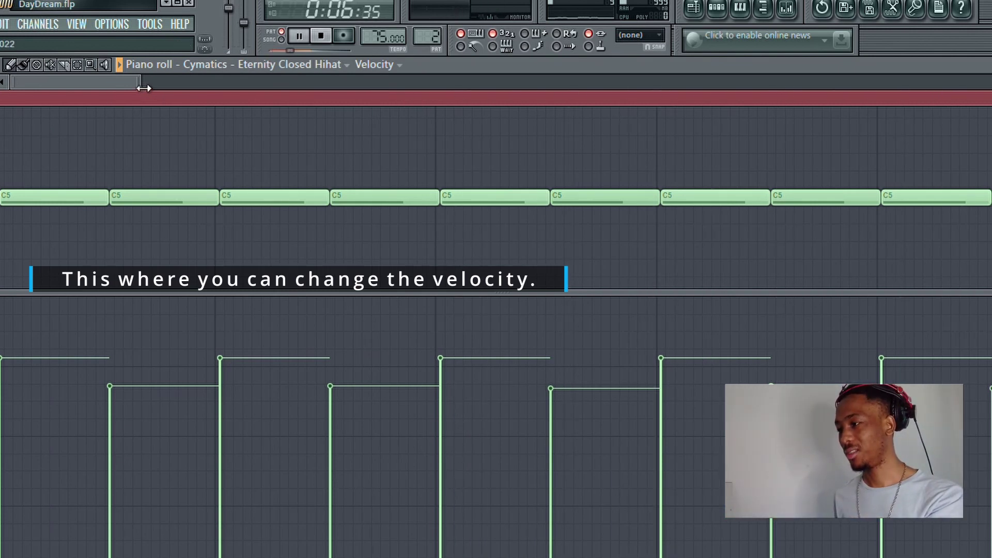
left_click_drag(143, 88, 80, 129)
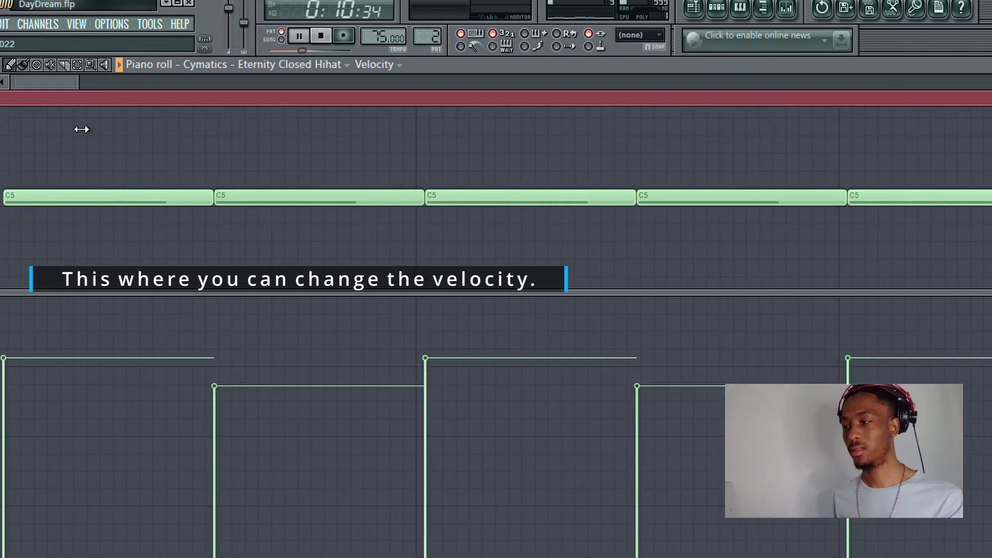
left_click_drag(82, 129, 473, 102)
key("space")
left_click(694, 7)
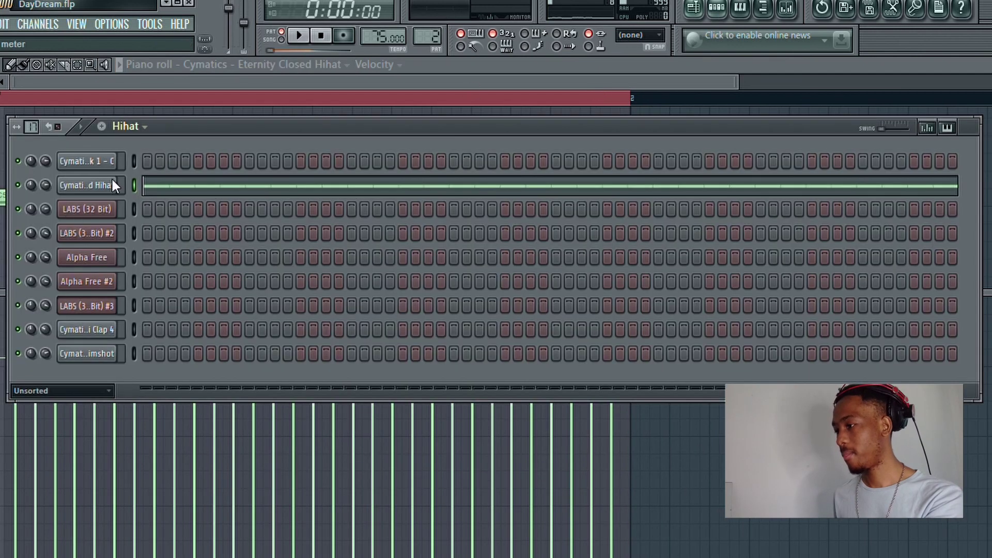
left_click(695, 7)
Step: Open the Clap pattern in the step sequencer, play it alone, and return to the playlist
double_click(209, 440)
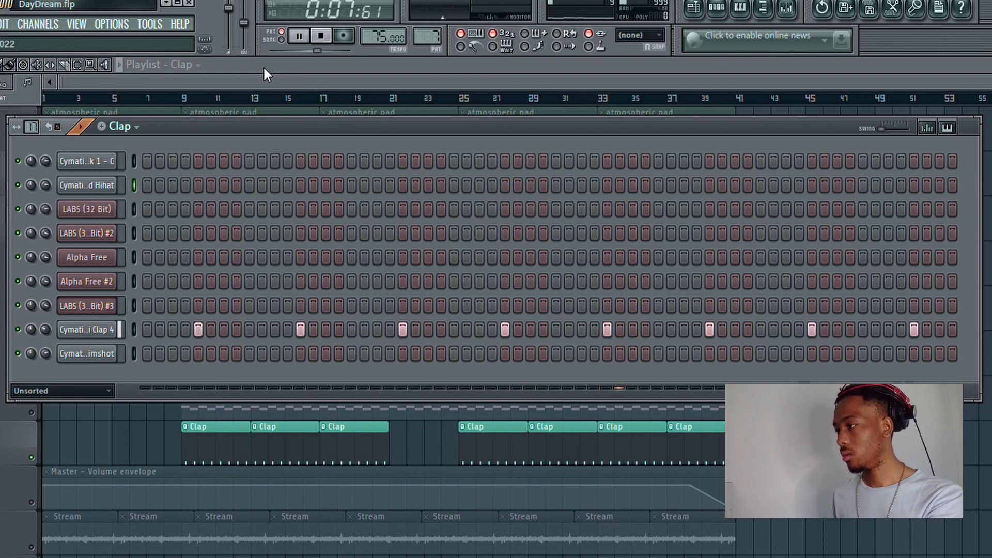
left_click(265, 66)
key("space")
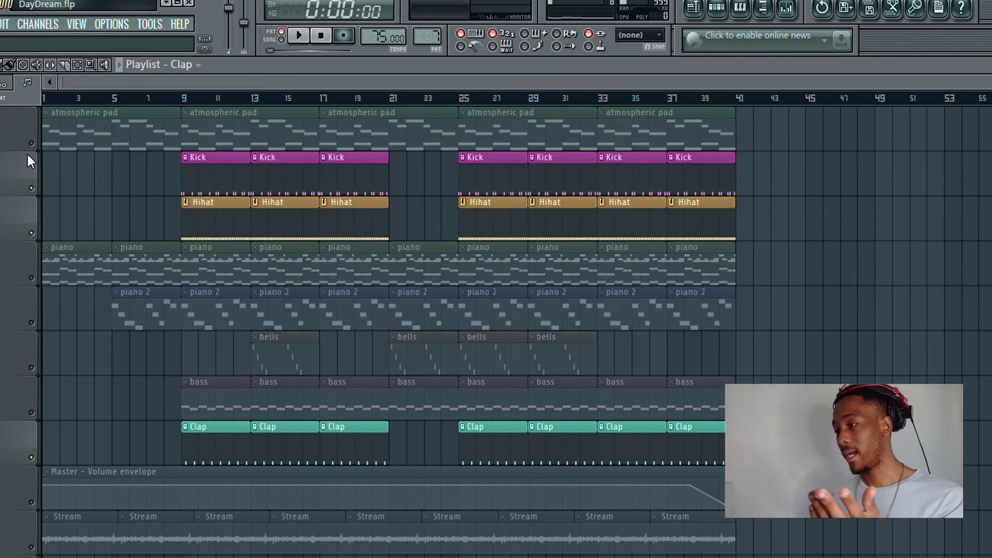
Step: Unmute all tracks, solo the Medium audio track, and play it in song mode
right_click(31, 188)
scroll(97, 248, "up", 2)
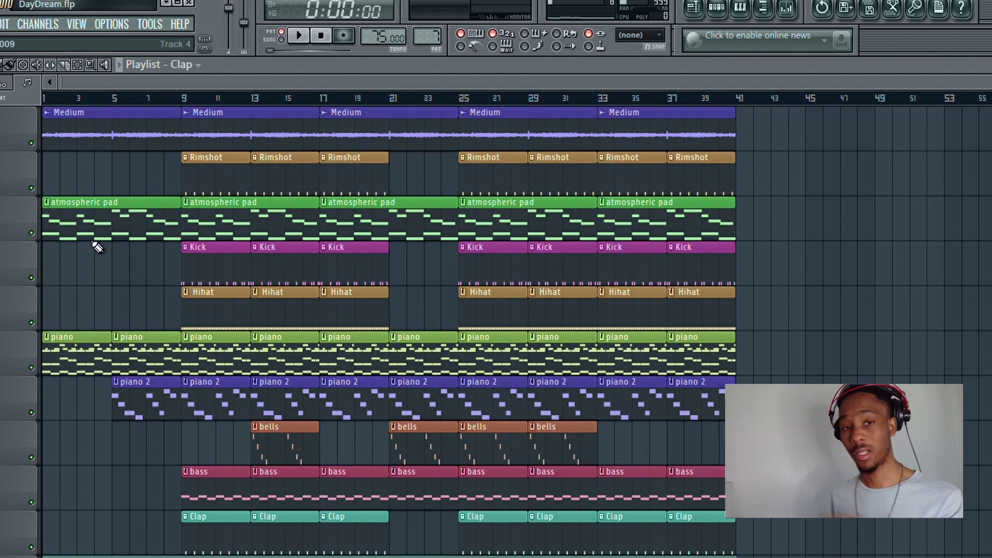
right_click(31, 143)
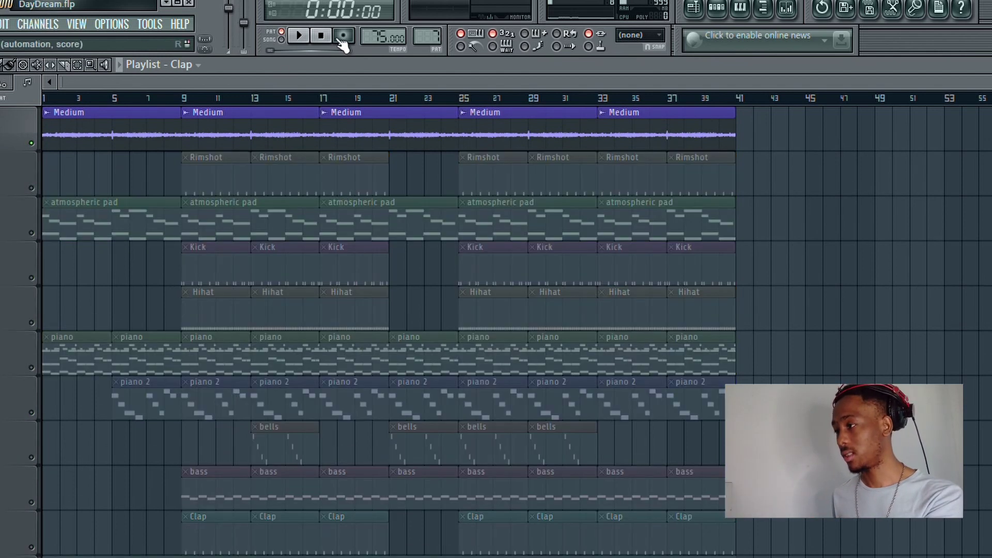
left_click(281, 40)
key("space")
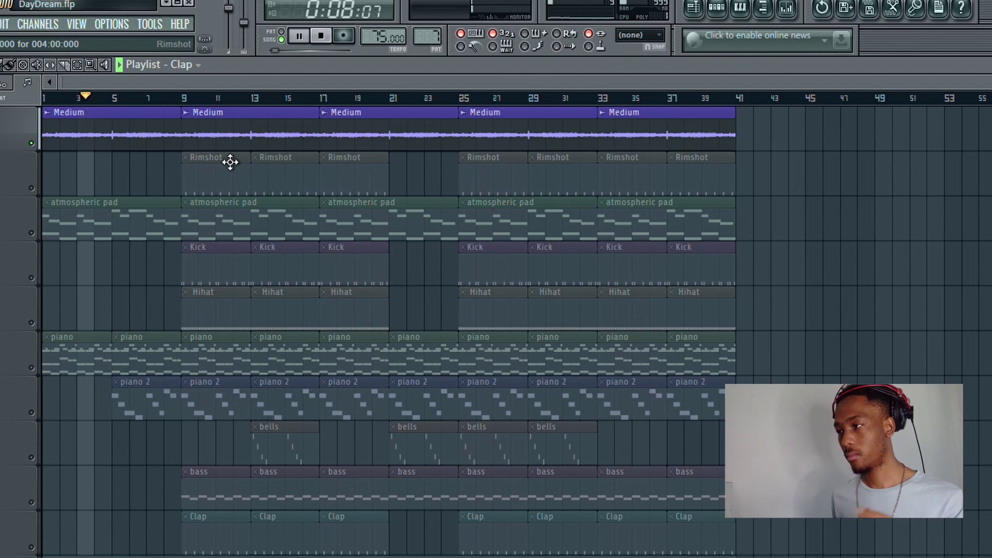
Step: Stop playback, solo the Stream audio track, and play it on its own in song mode
scroll(114, 266, "down", 7)
key("space")
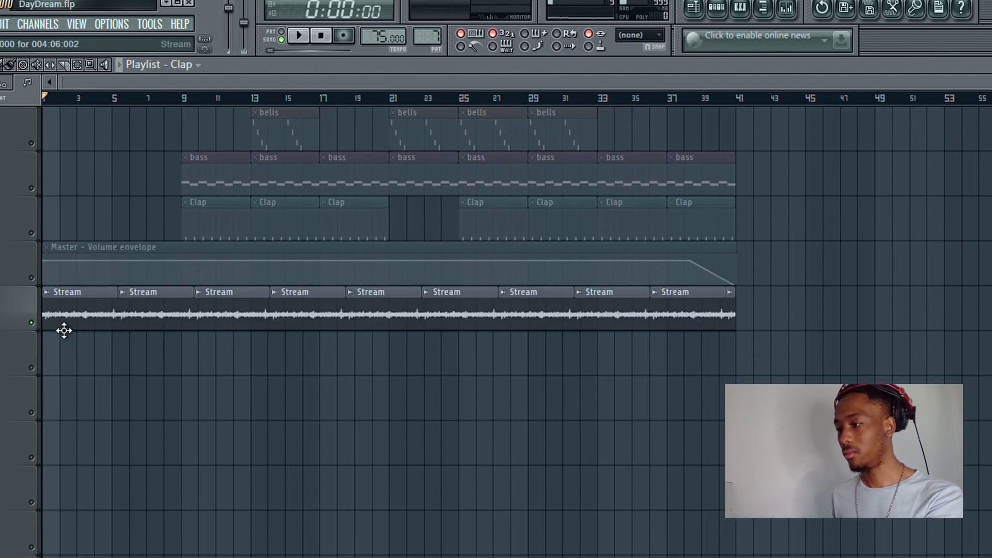
key("space")
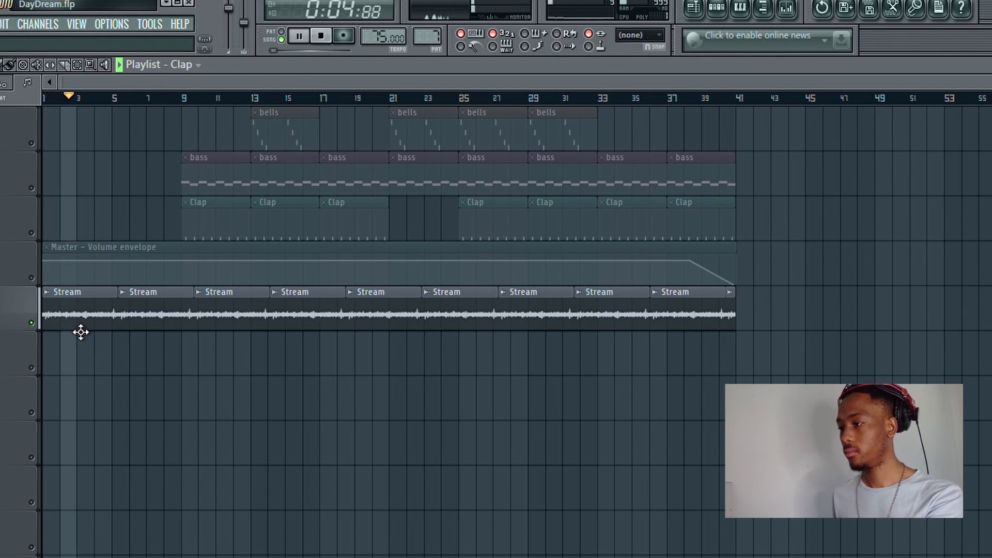
Step: Stop playback and turn all playlist tracks back on
scroll(81, 333, "up", 7)
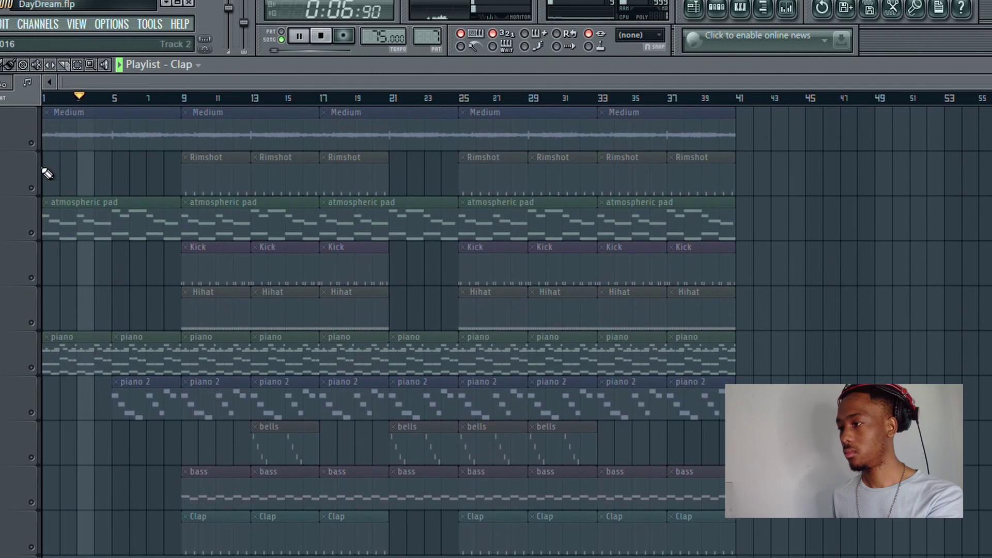
right_click(32, 143)
right_click(32, 143)
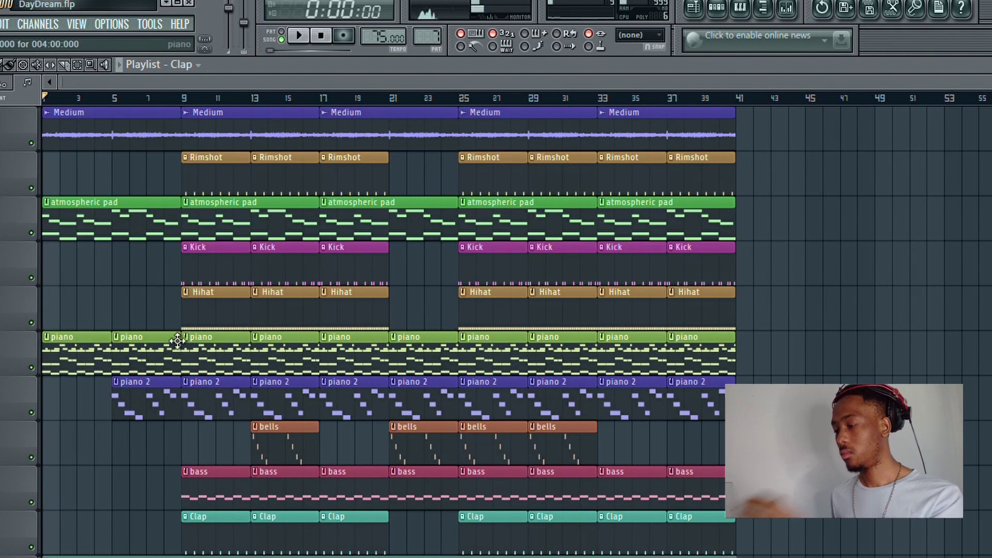
key("space")
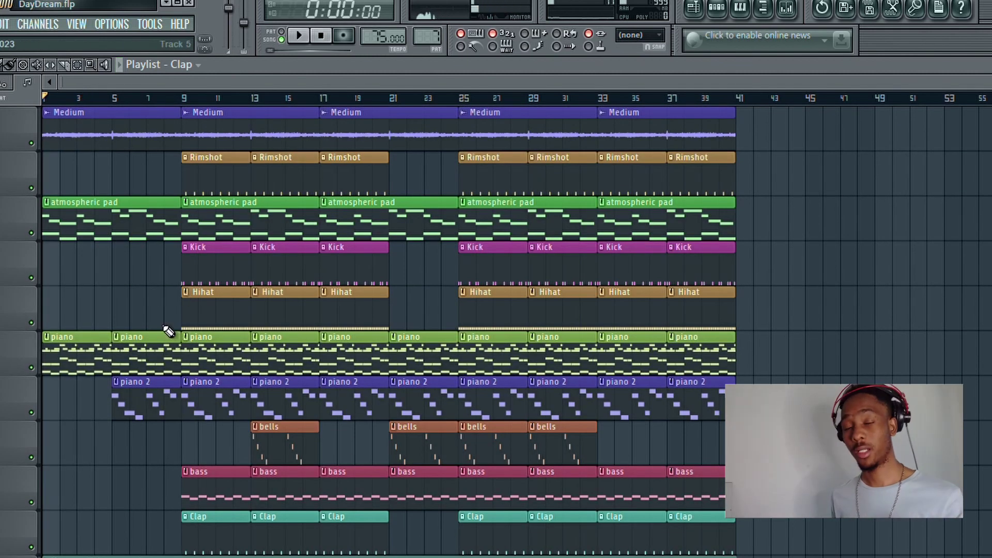
Step: Examine both Fruity Parametric EQ 2 effects on the Piano mixer track during playback, close the mixer, and stop playback
double_click(80, 361)
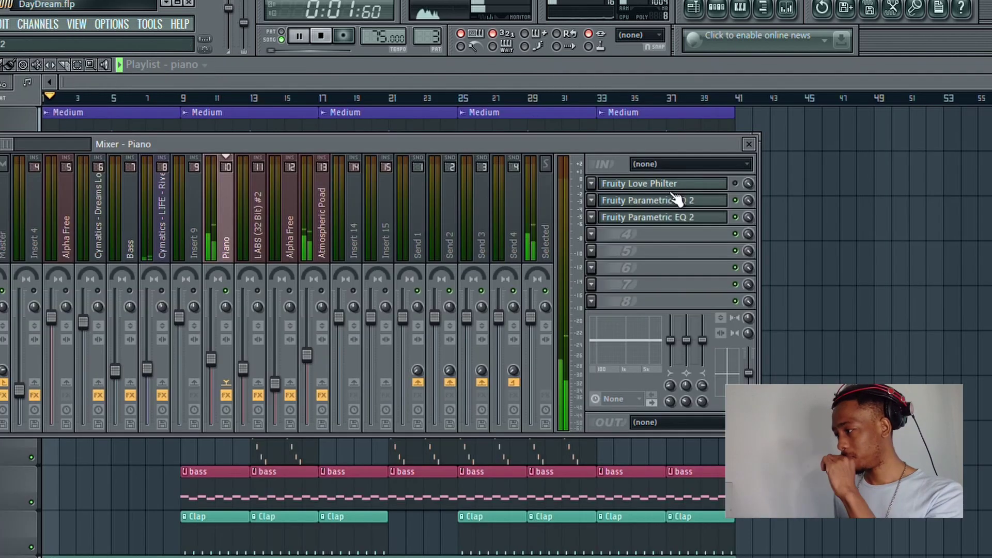
left_click(675, 201)
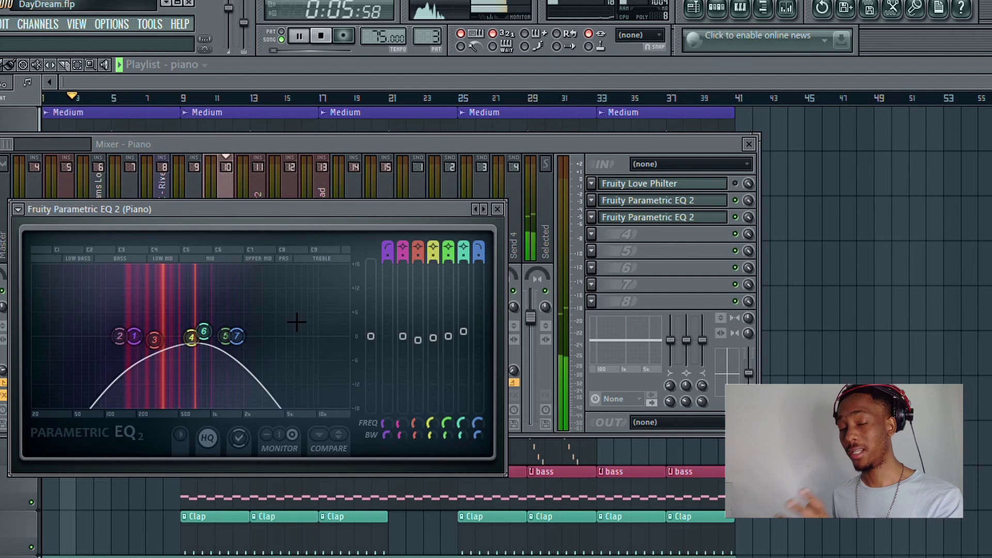
left_click(500, 209)
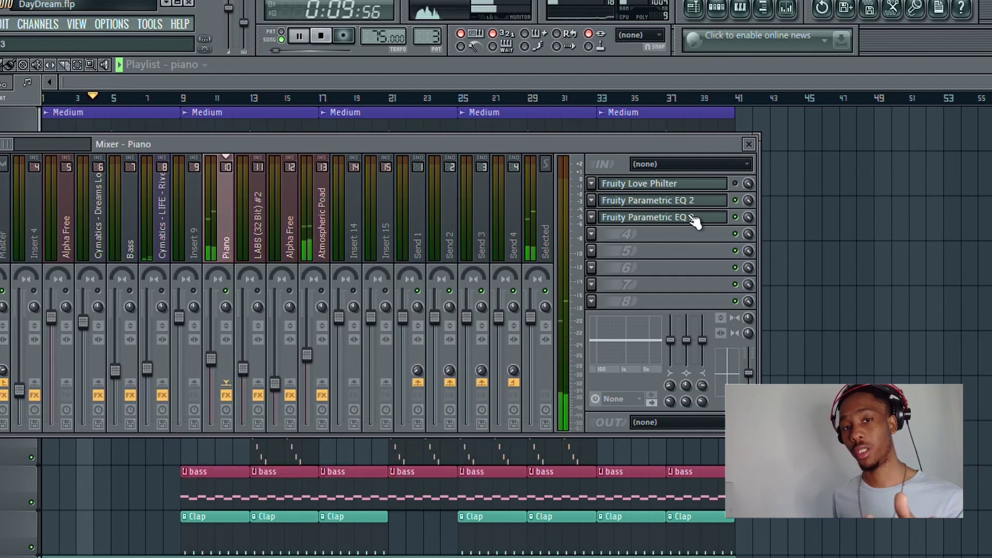
left_click(692, 217)
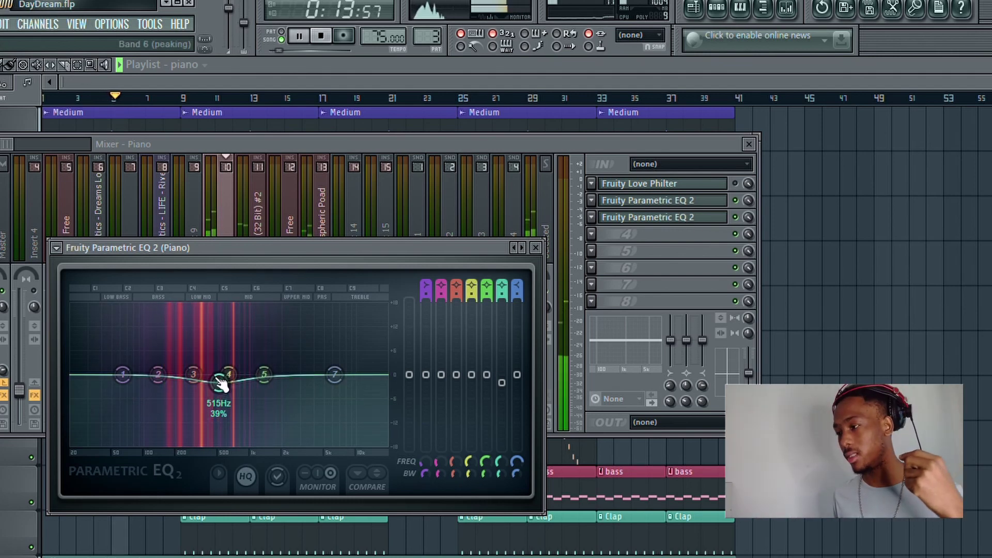
left_click(536, 248)
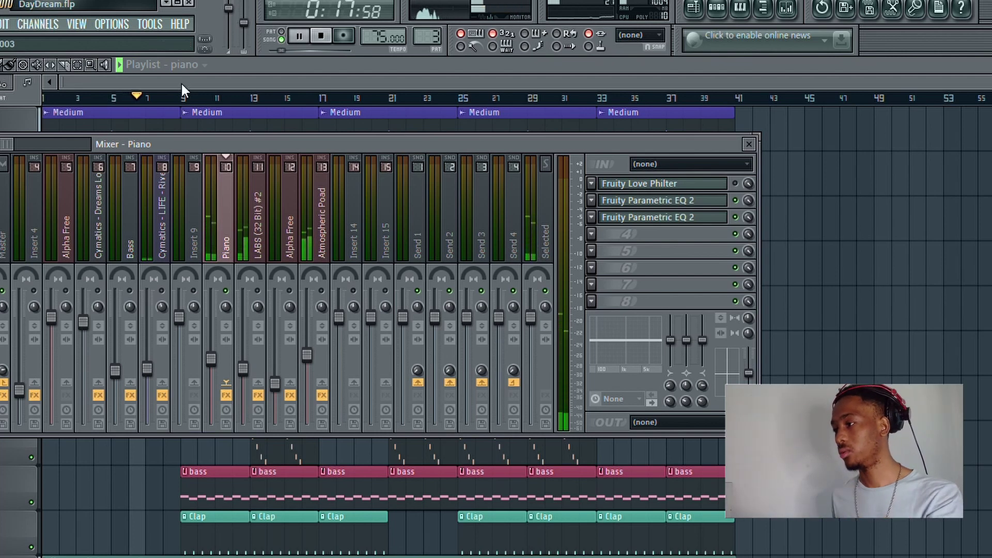
key("F9")
key("space")
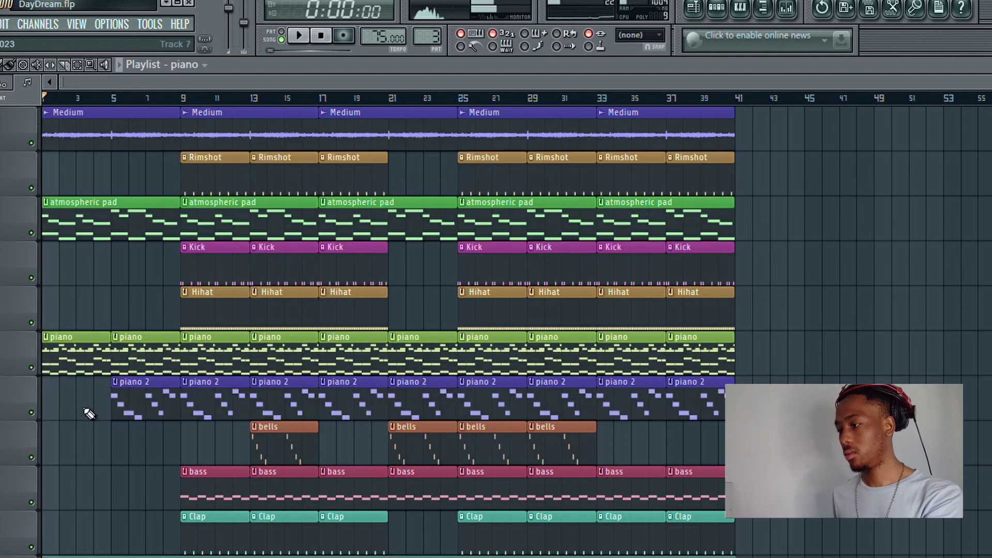
Step: Solo the piano 2 track, play it, and open Fruity Parametric EQ 2 on the LABS (32 Bit) #2 mixer track
double_click(136, 401)
left_click(740, 7)
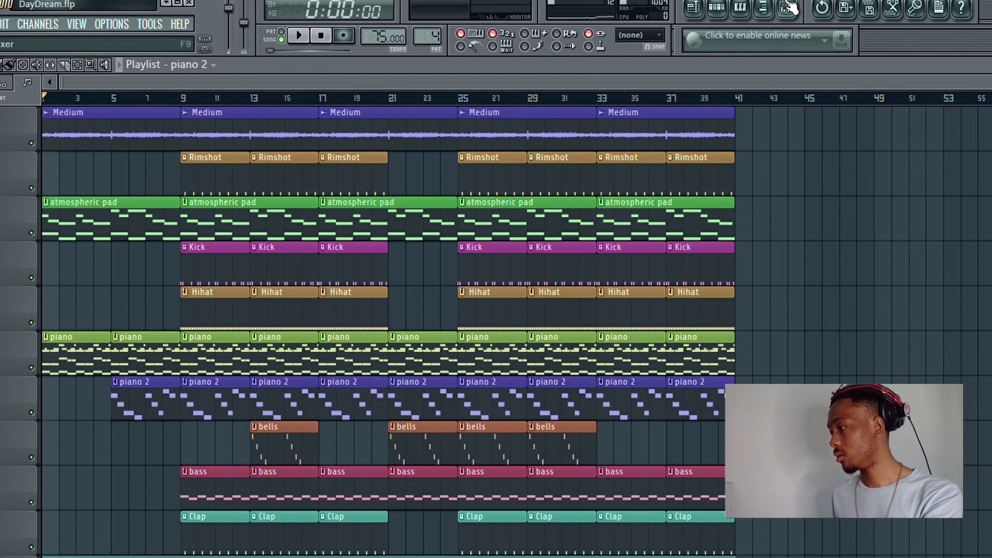
left_click(788, 7)
left_click(636, 200)
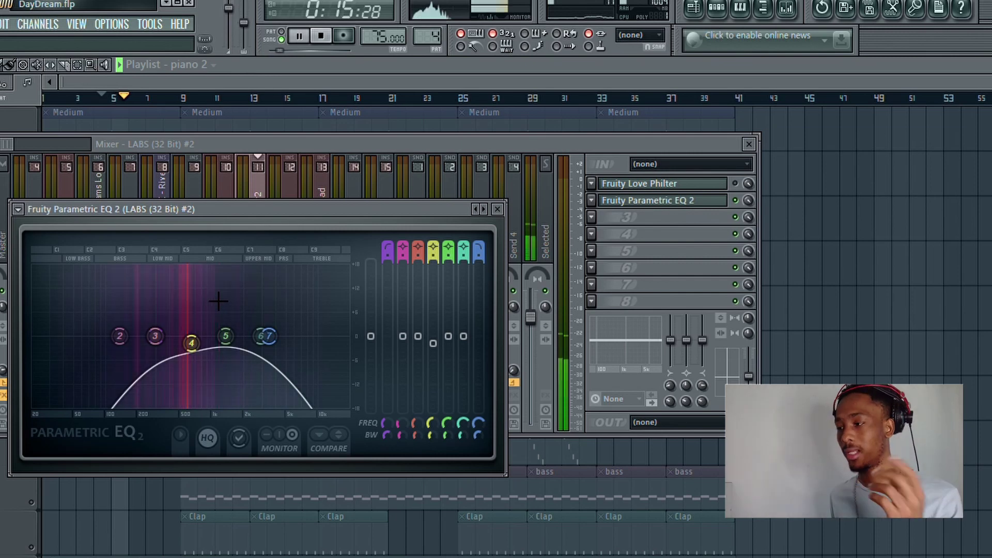
Step: Nudge equalizer band 4 for piano 2 to about 632 Hz, close the equalizer and mixer, and stop playback
left_click_drag(191, 343, 190, 343)
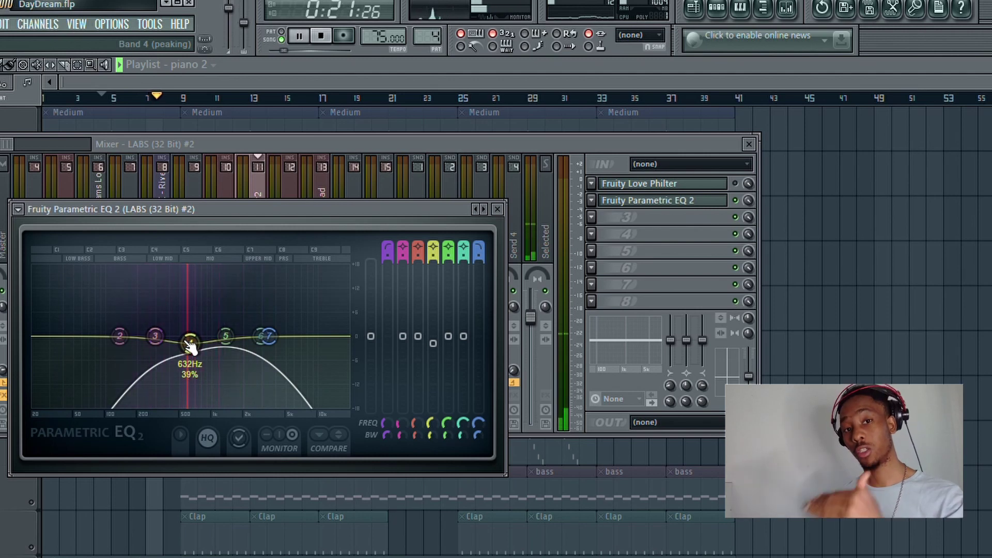
left_click(497, 209)
key("F9")
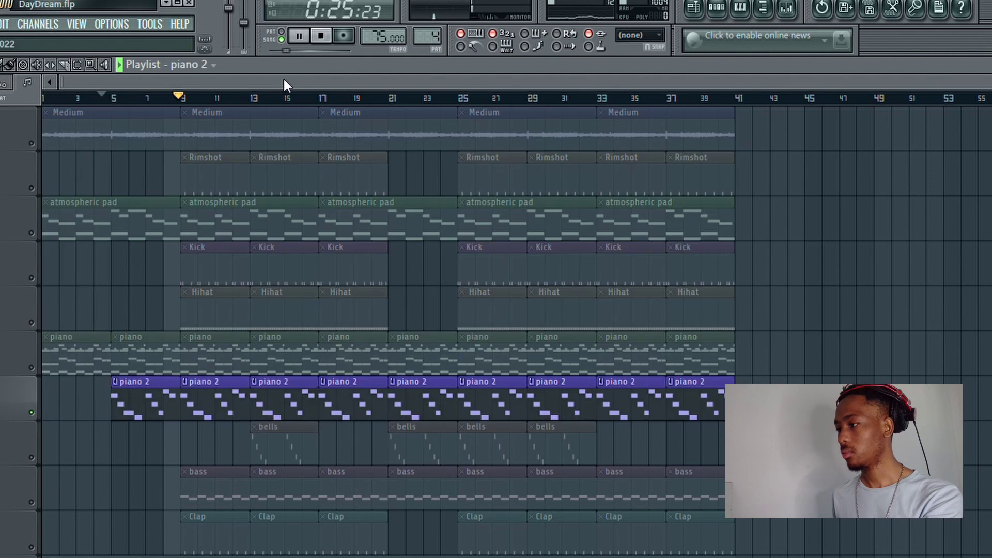
key("space")
Step: Solo the atmospheric pad track and play it with Fruity Parametric EQ 2 open on the Atmospheric Poad mixer track
left_click(33, 237)
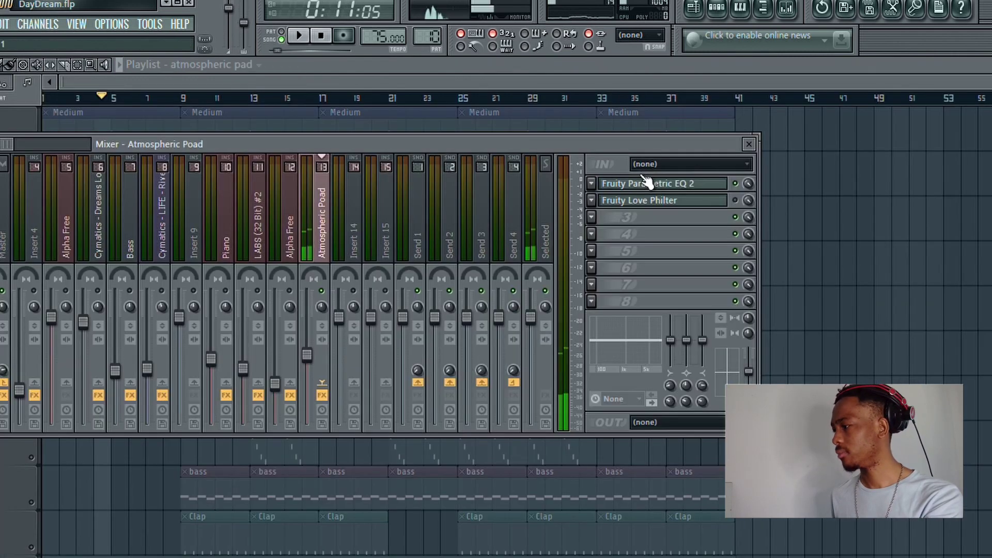
left_click(632, 187)
key("space")
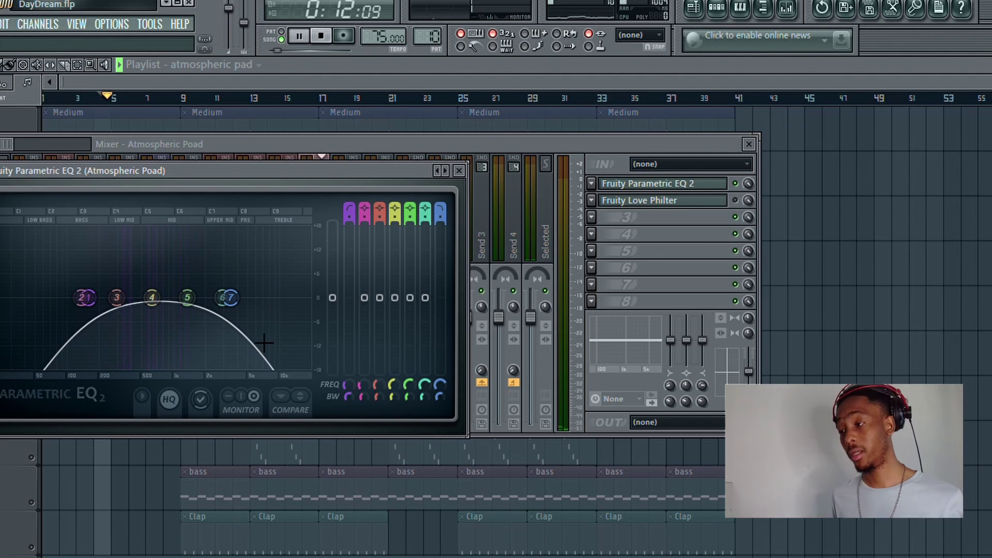
key("space")
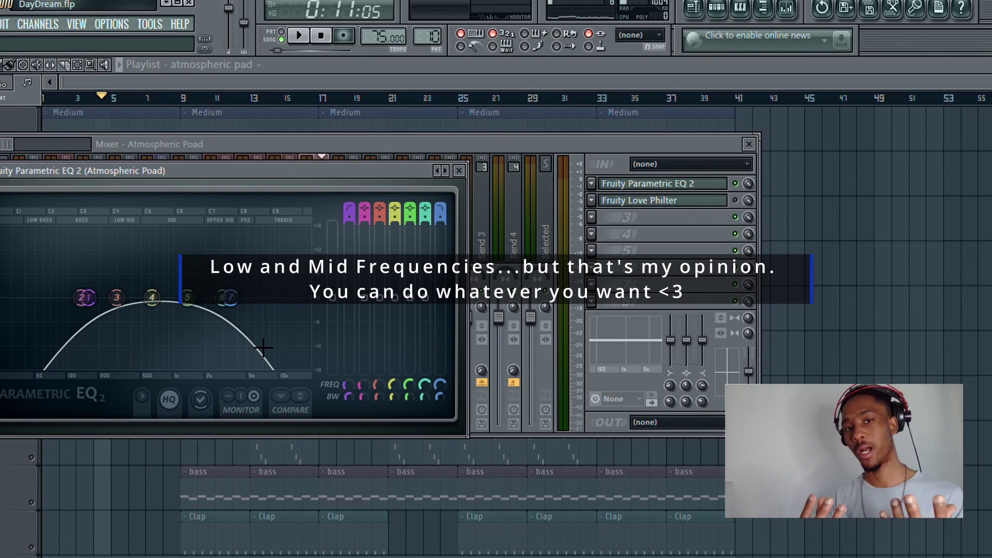
key("space")
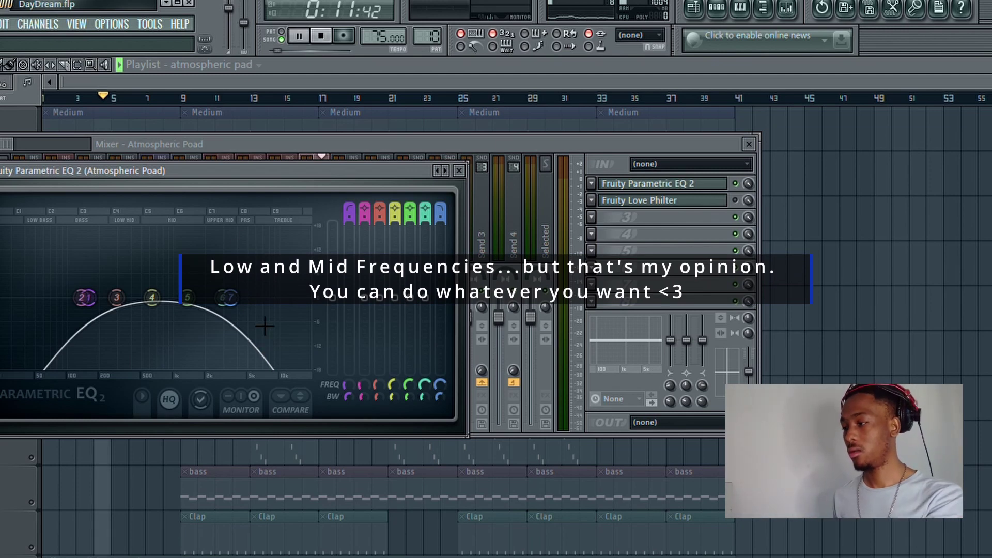
Step: Examine the high-end cut in the atmospheric pad's equalizer, close the equalizer and mixer, and stop playback
mouse_move(231, 297)
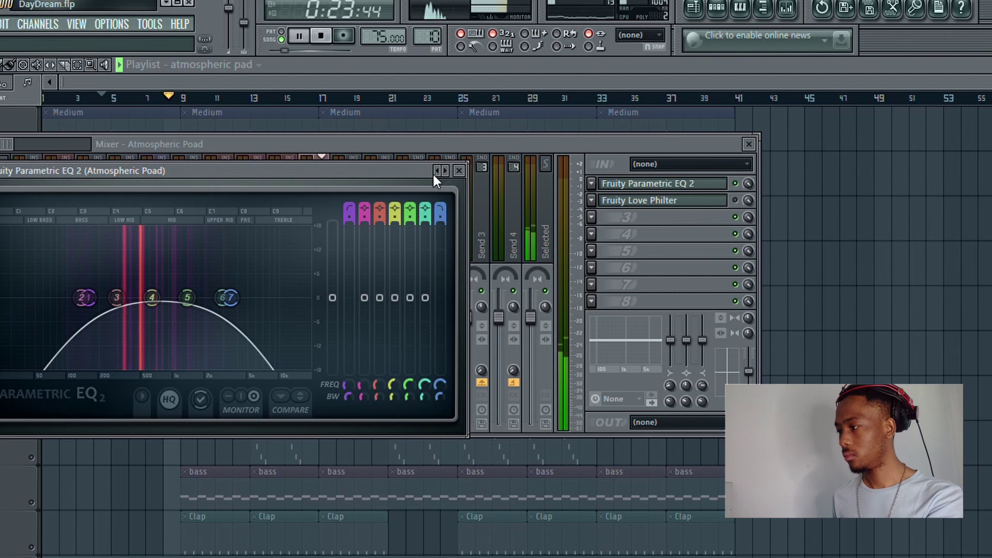
left_click(459, 171)
key("F9")
key("space")
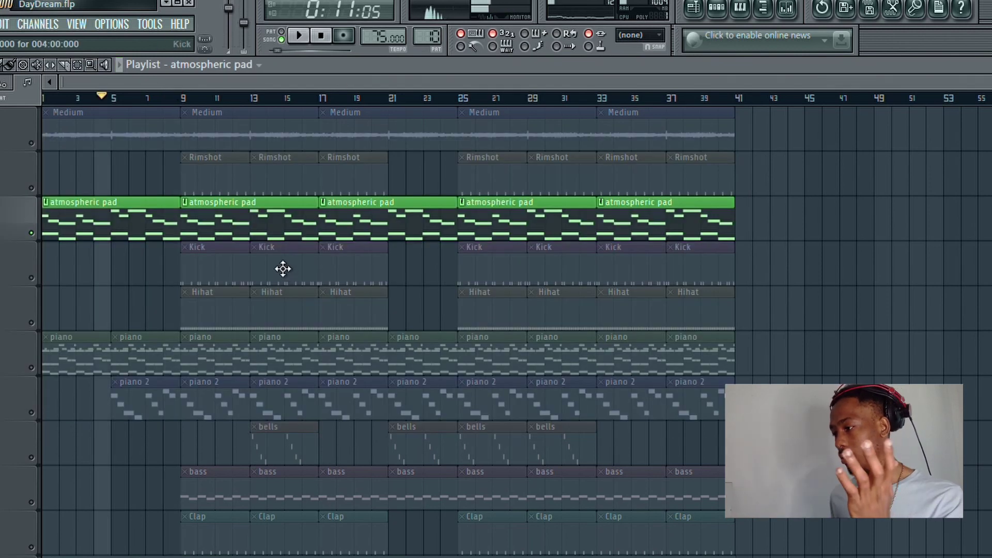
Step: Solo the bells track, play it from bar 13, and open Fruity Parametric EQ 2 on its Alpha Free mixer track
scroll(283, 269, "down", 2)
left_click(39, 367)
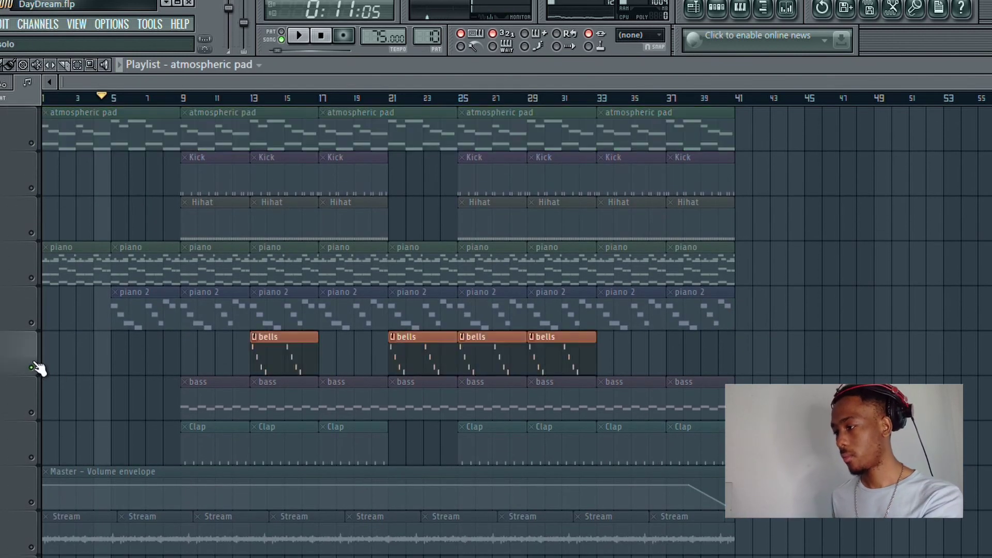
left_click(250, 99)
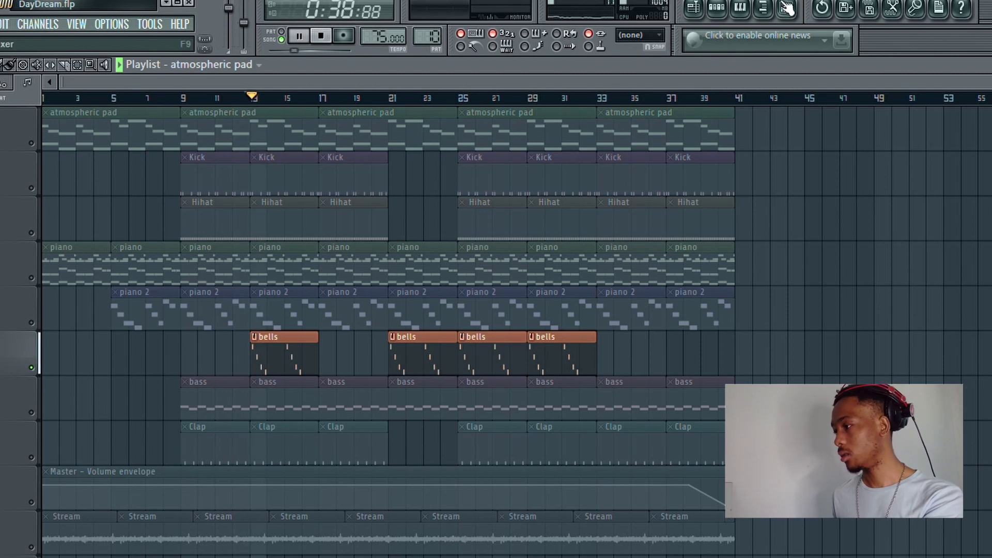
key("F9")
left_click(643, 185)
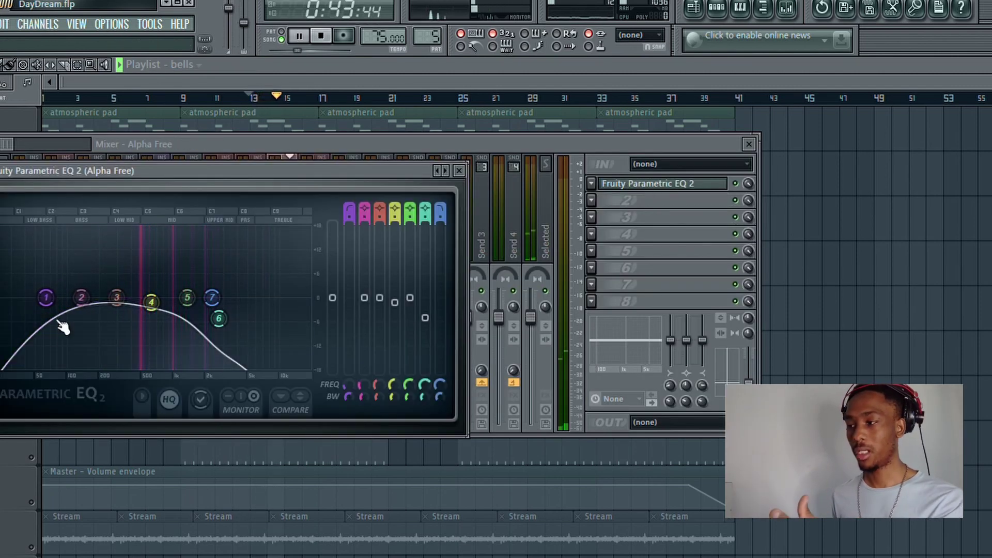
Step: Shift equalizer band 1 of the bells to a slightly higher frequency, close the equalizer and mixer, and stop playback
left_click_drag(46, 297, 56, 297)
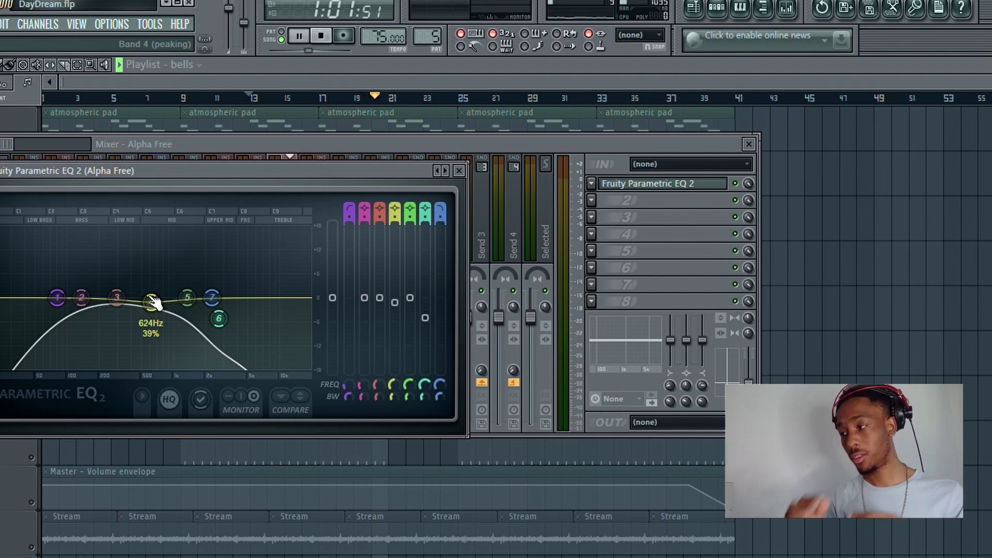
left_click(457, 171)
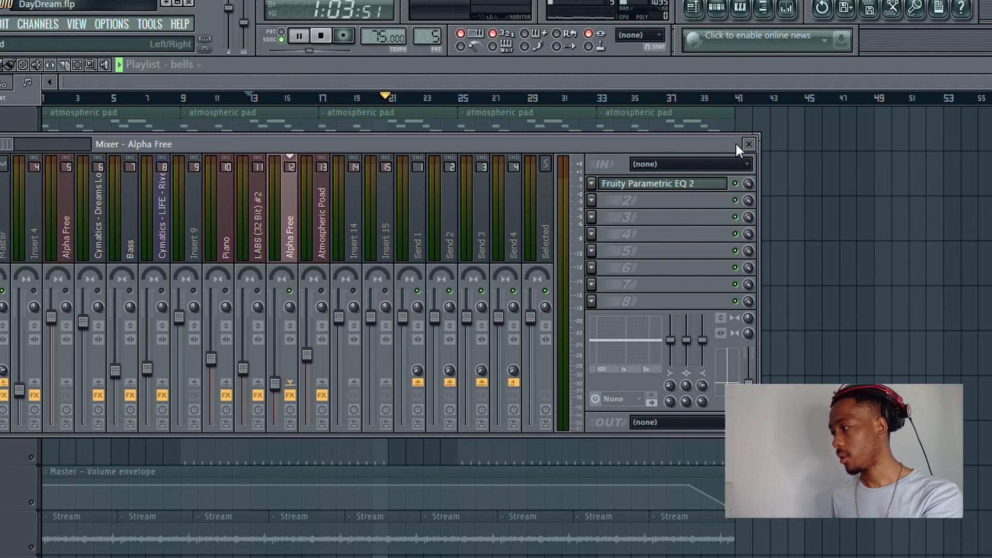
left_click(748, 145)
key("space")
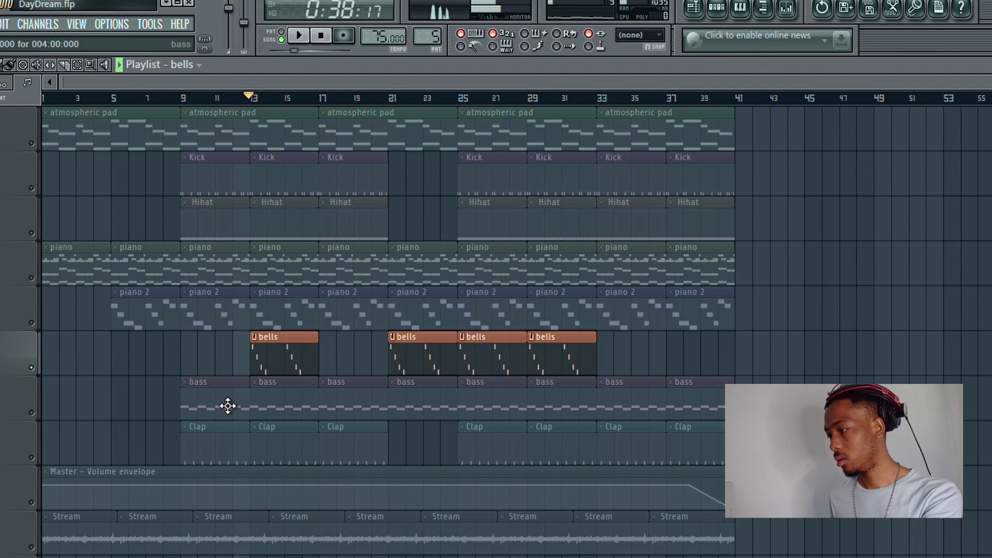
Step: Solo the bass track, play it, and briefly view the Maximus effect on the Bass mixer track
left_click(36, 414)
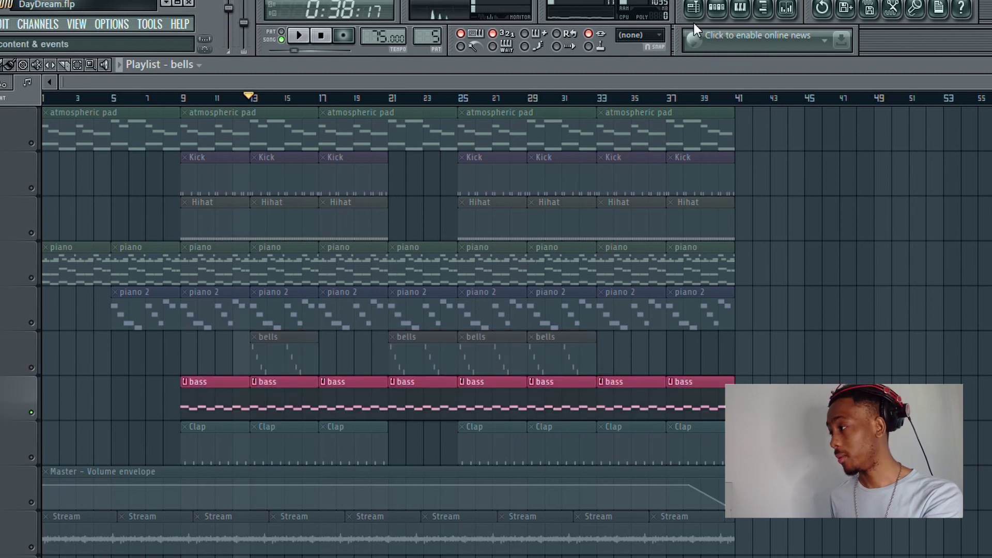
left_click(720, 6)
key("F9")
key("space")
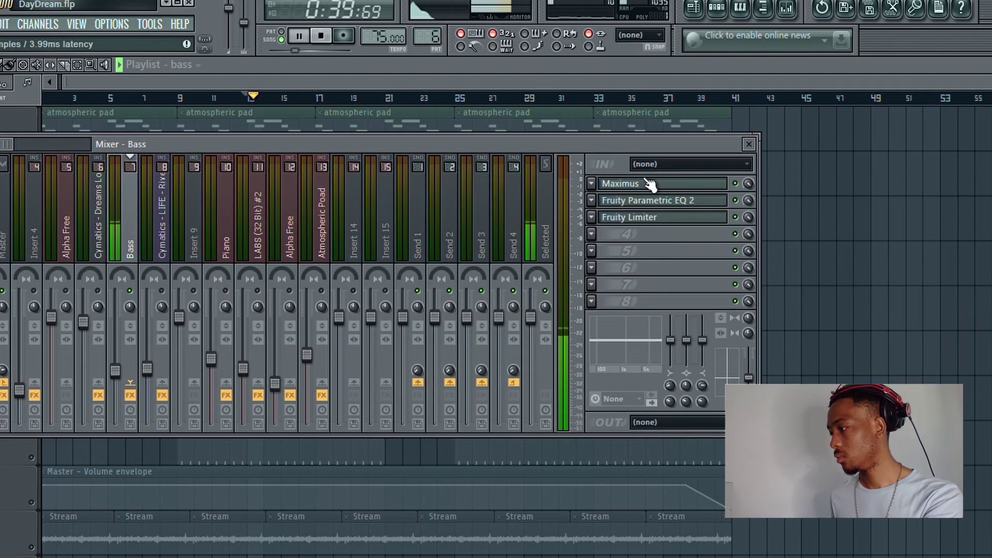
left_click(649, 185)
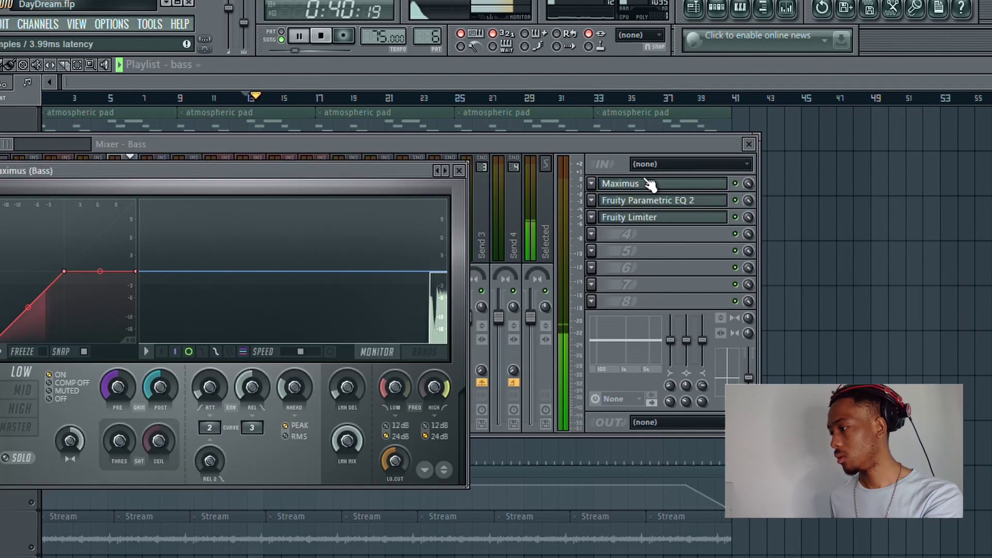
left_click(460, 171)
Step: Bypass Fruity Limiter, Fruity Parametric EQ 2 and Maximus on the Bass mixer track and play the bass without effects
key("space")
left_click(736, 217)
left_click(736, 200)
left_click(736, 183)
key("space")
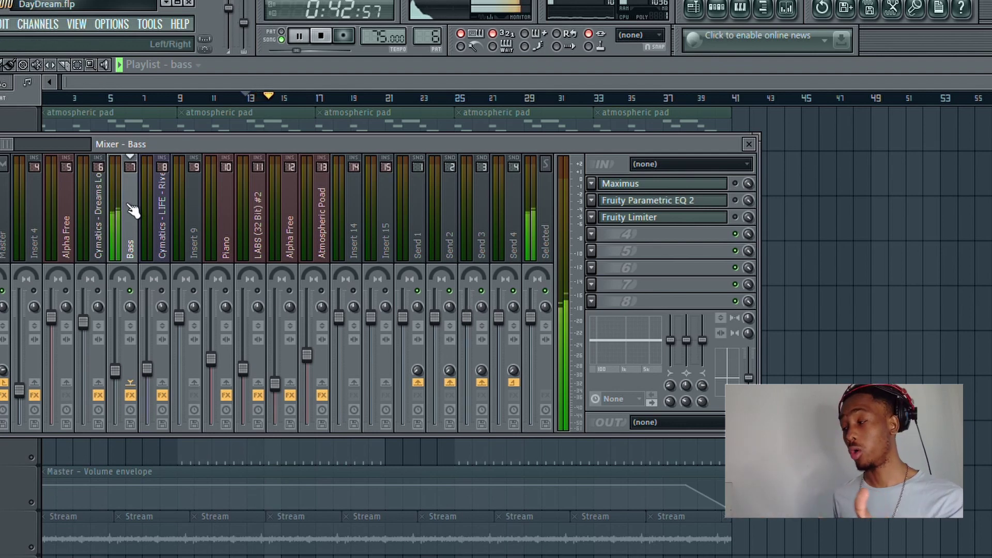
Step: Toggle the bypassed Maximus, Fruity Parametric EQ 2 and Fruity Limiter effects to compare the bass sound
left_click(735, 183)
left_click(736, 200)
left_click(736, 217)
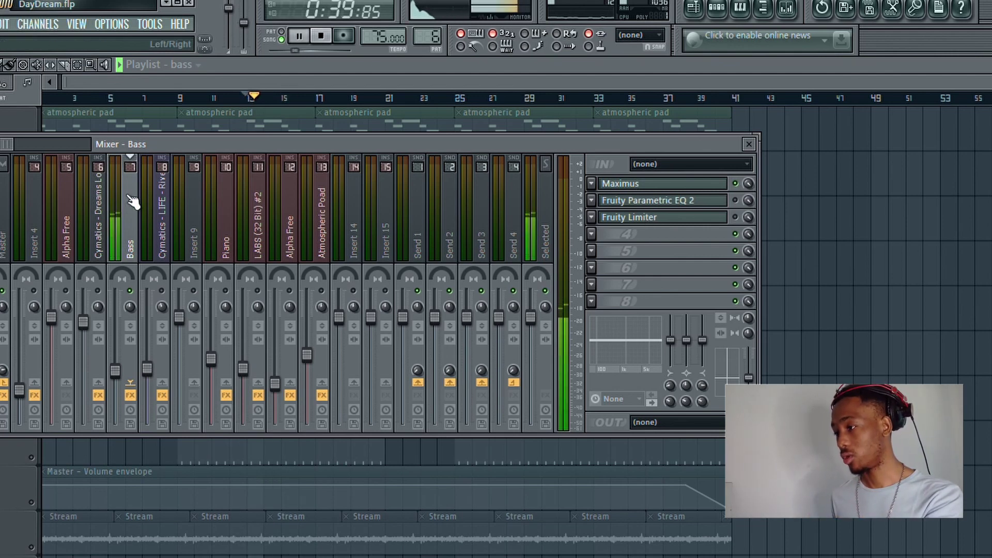
Step: Replay the bass with its effects bypassed, stop playback, and open Maximus on the Bass mixer track
key("space")
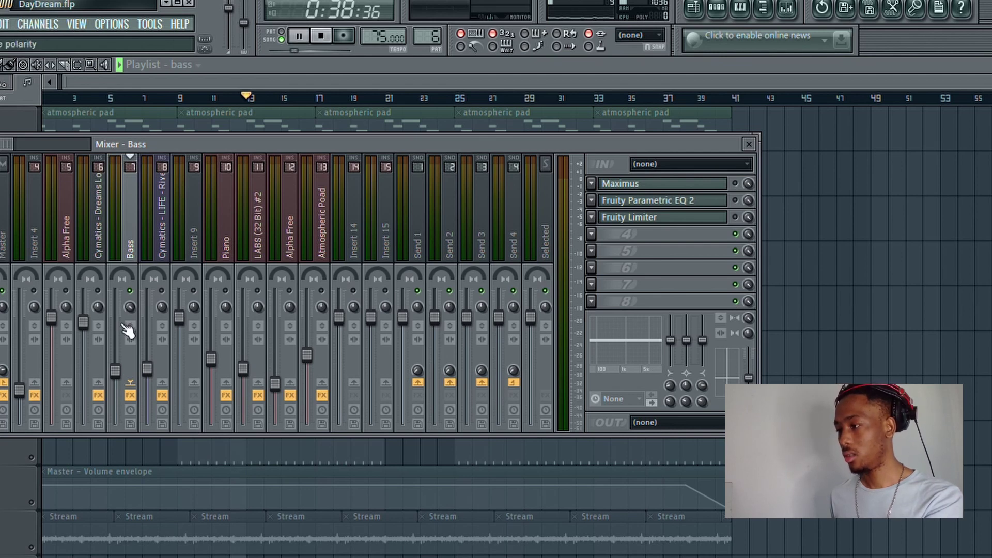
key("space")
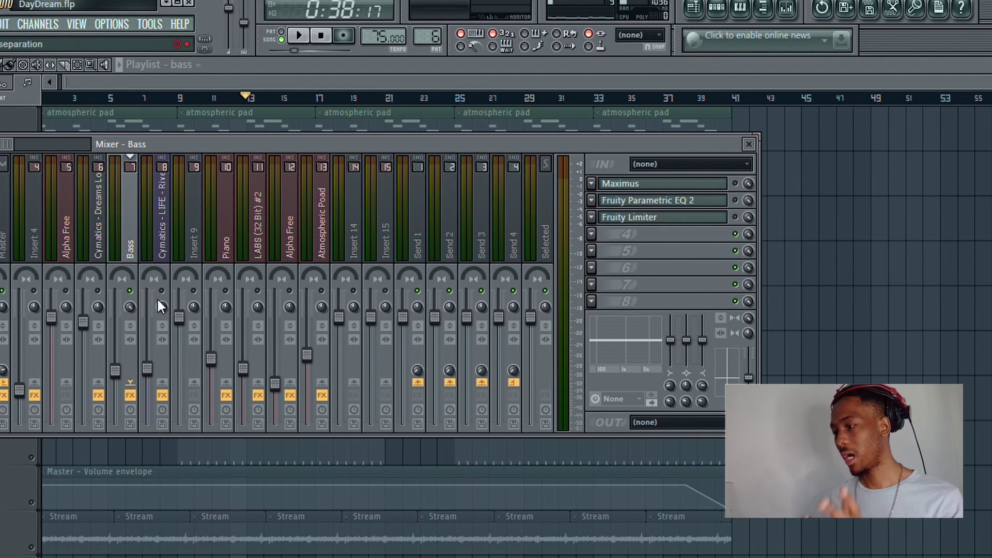
left_click(713, 183)
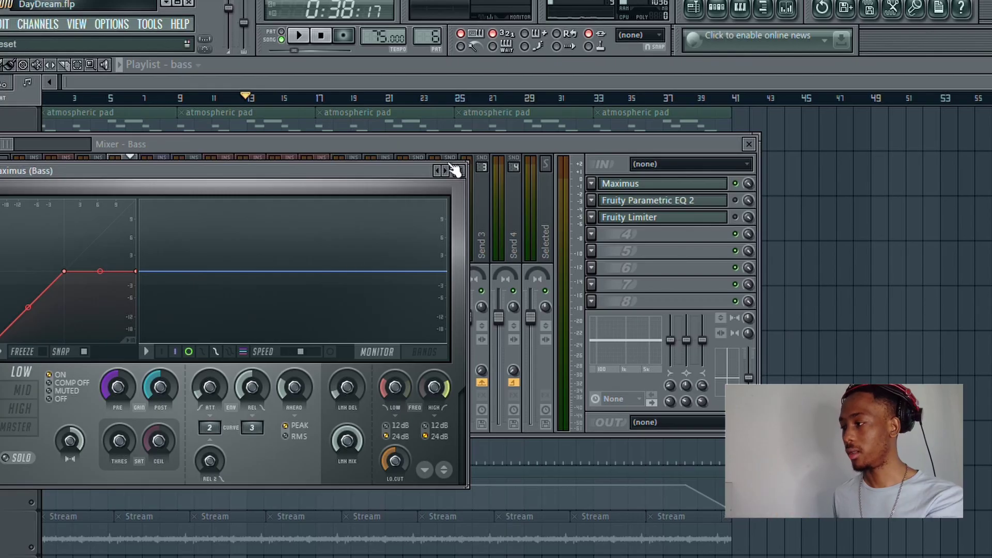
Step: Close Maximus, re-enable Fruity Parametric EQ 2 on the Bass mixer track, open it, and play the bass
left_click(457, 170)
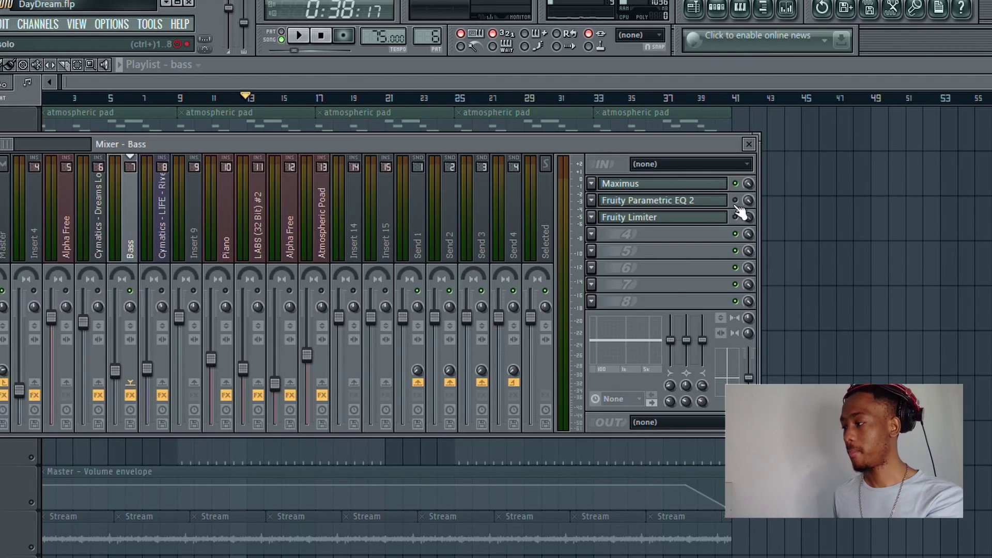
left_click(706, 194)
left_click(699, 202)
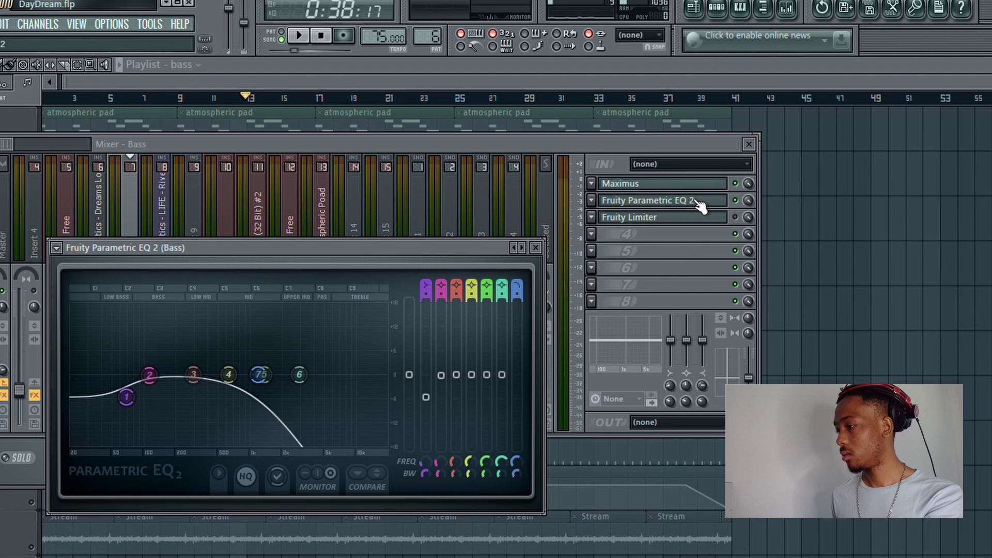
key("space")
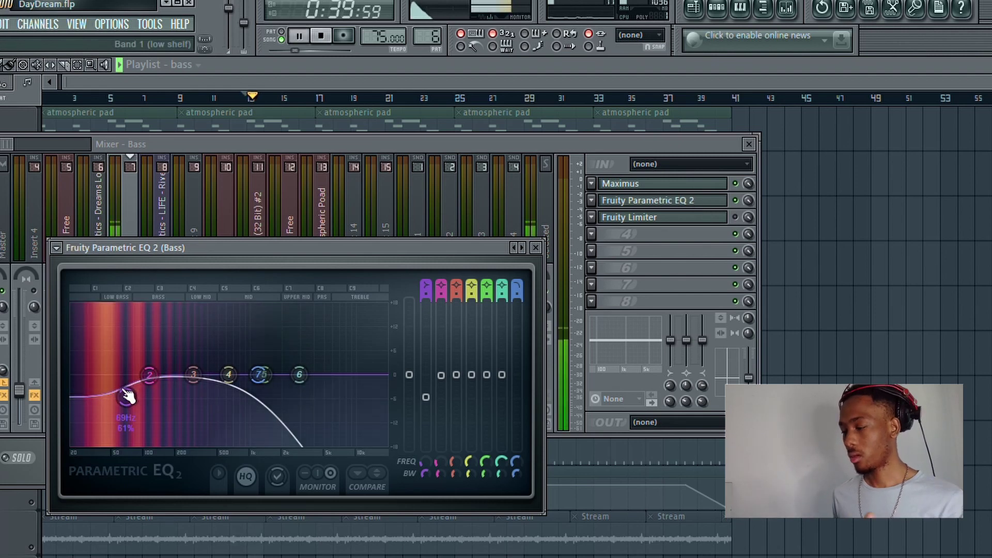
Step: Shift the low-shelf band 1 of the bass equalizer to 72 Hz and close the effect
mouse_move(125, 396)
left_click_drag(125, 397, 129, 401)
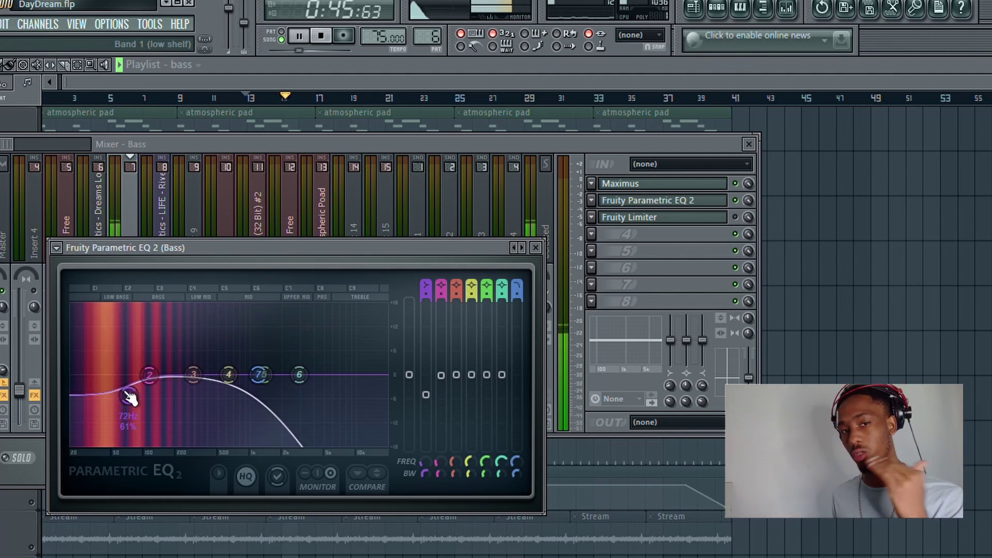
mouse_move(155, 380)
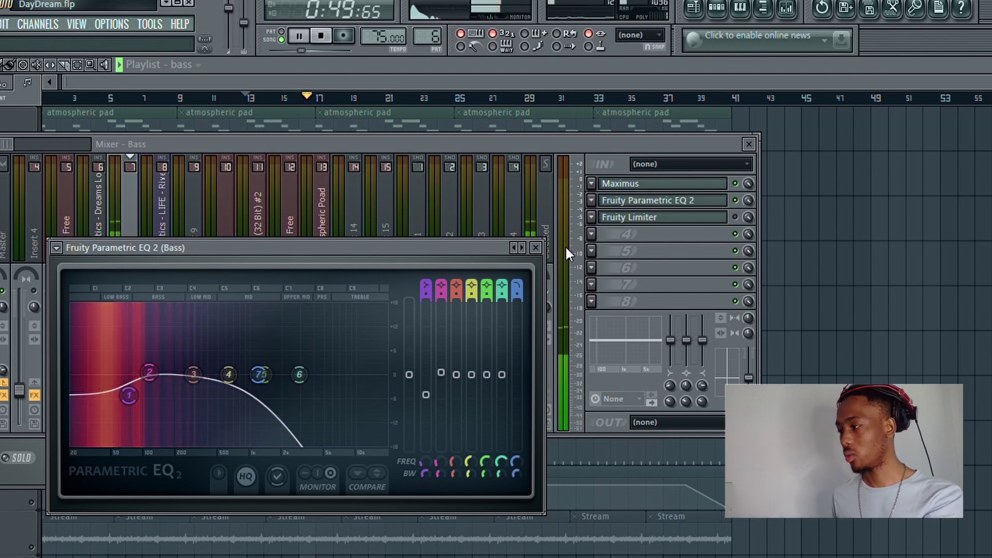
left_click(535, 247)
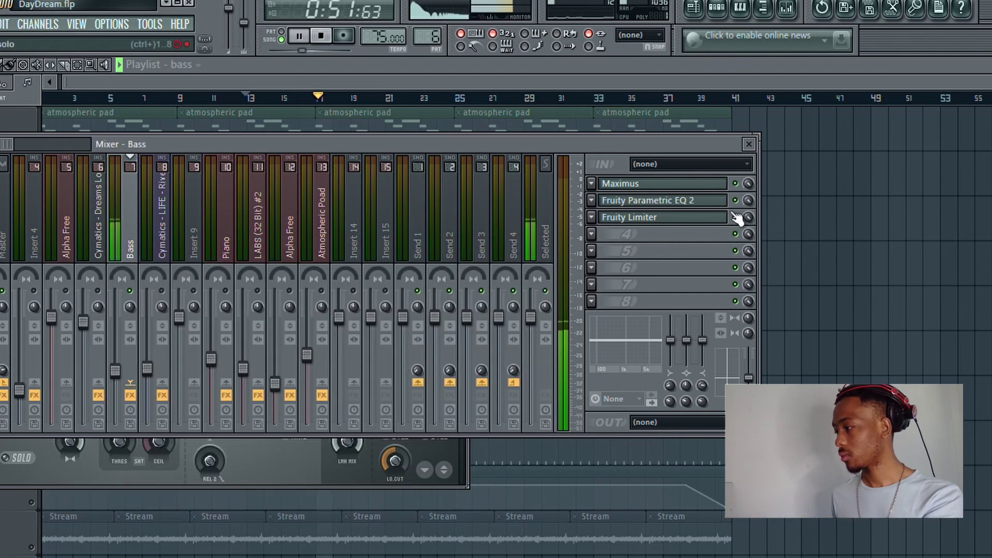
Step: Stop playback, re-enable Fruity Limiter on the Bass mixer track, view its settings, and return to the playlist
key("space")
left_click(678, 218)
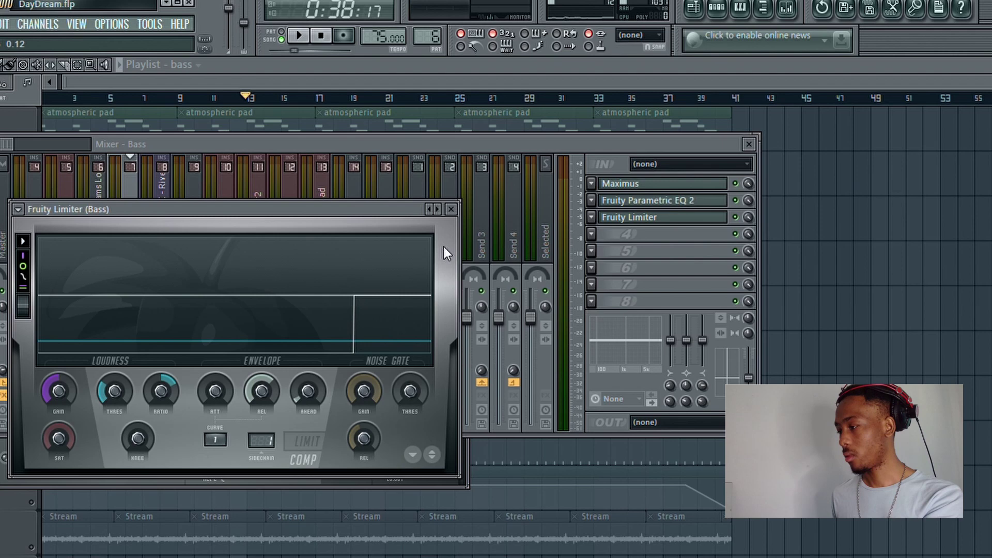
left_click(452, 210)
key("F9")
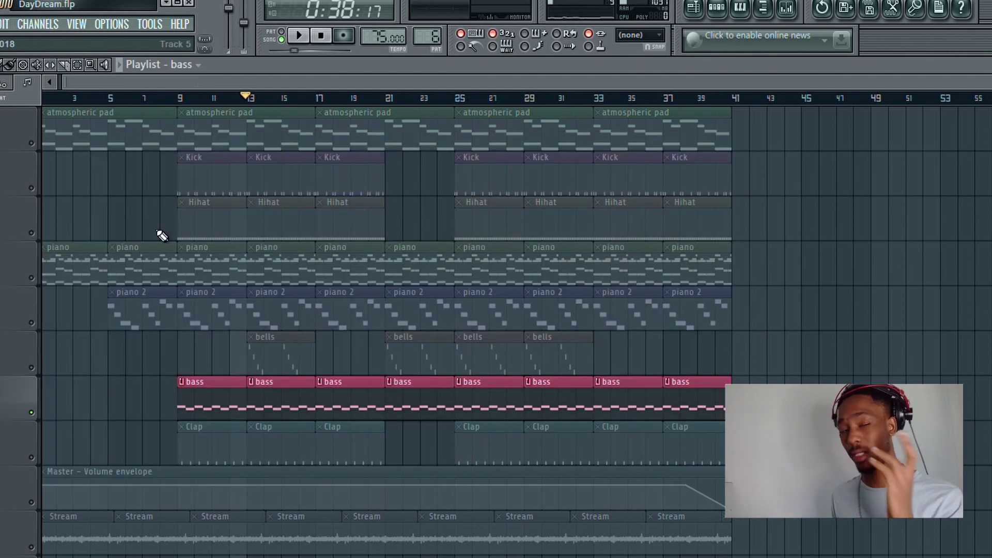
Step: Unmute the Kick track alongside the bass, play both from just before bar 9, and briefly view the bass's Fruity Limiter
left_click(30, 188)
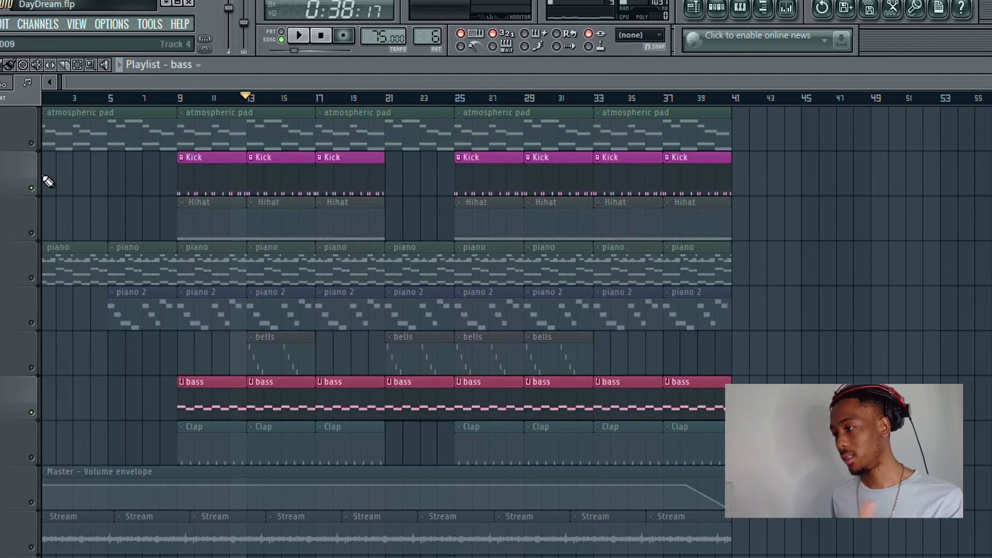
left_click(171, 98)
key("space")
key("F9")
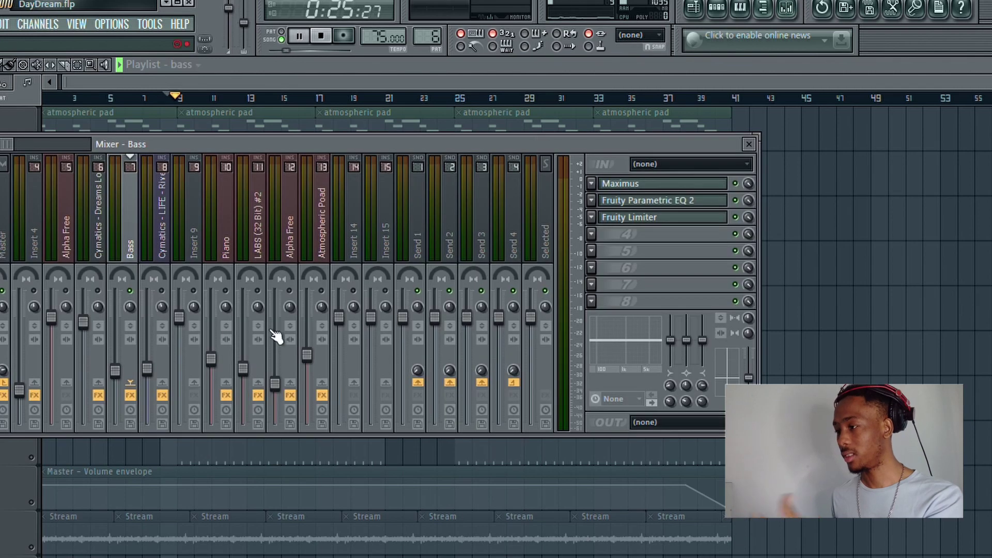
left_click(674, 218)
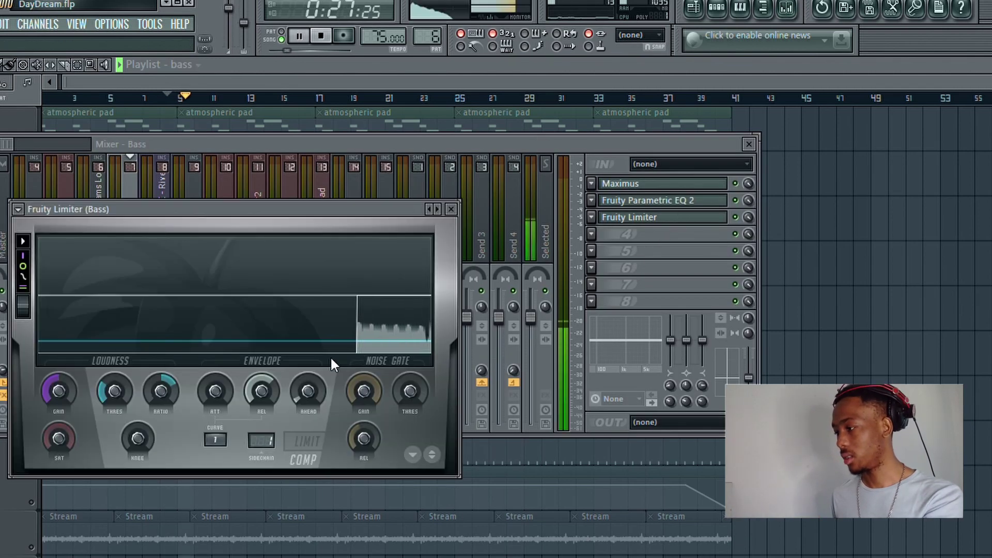
left_click(451, 209)
key("space")
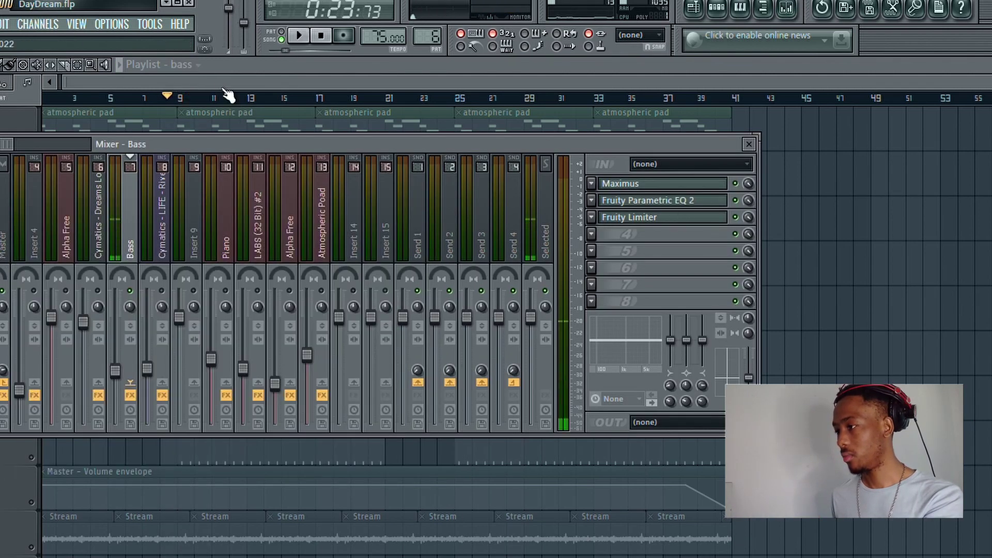
Step: Replay the kick and bass with the bass's Fruity Limiter open, freeze its display to examine the sidechain ducking, and close it
key("F9")
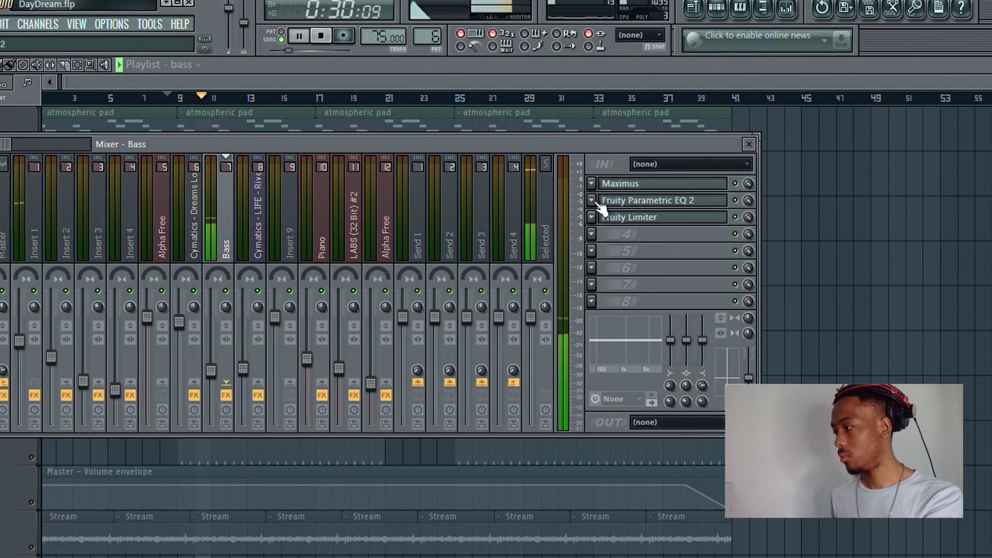
left_click(603, 216)
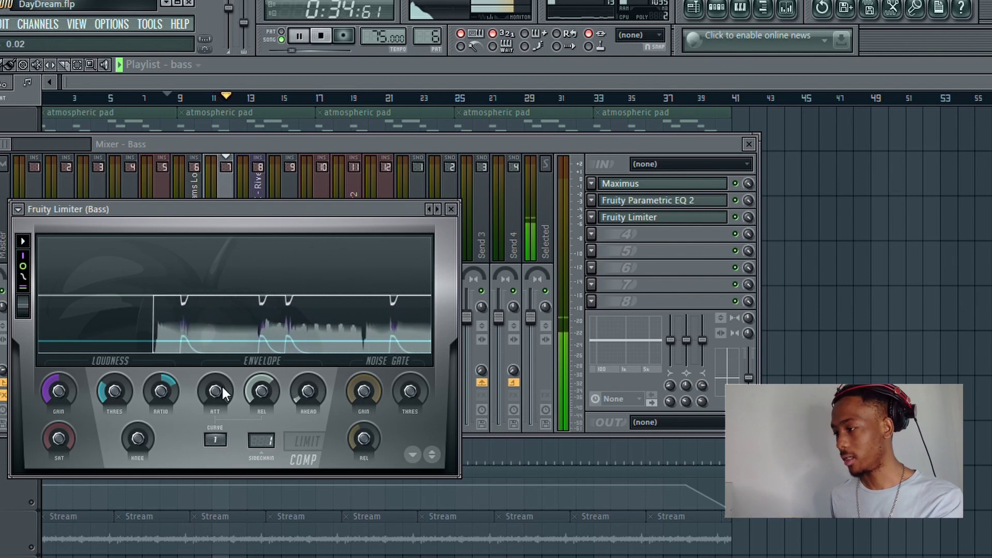
left_click(230, 340)
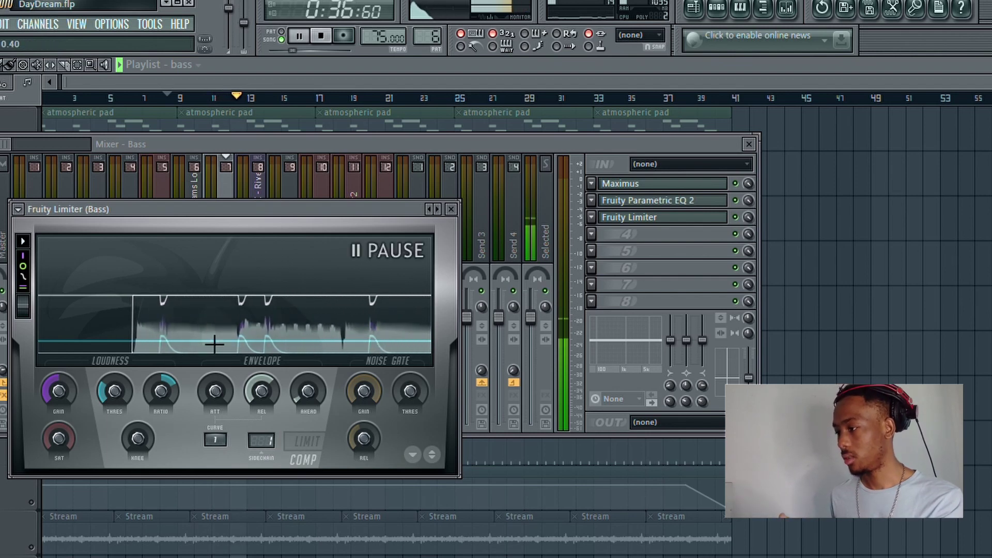
left_click(451, 209)
key("space")
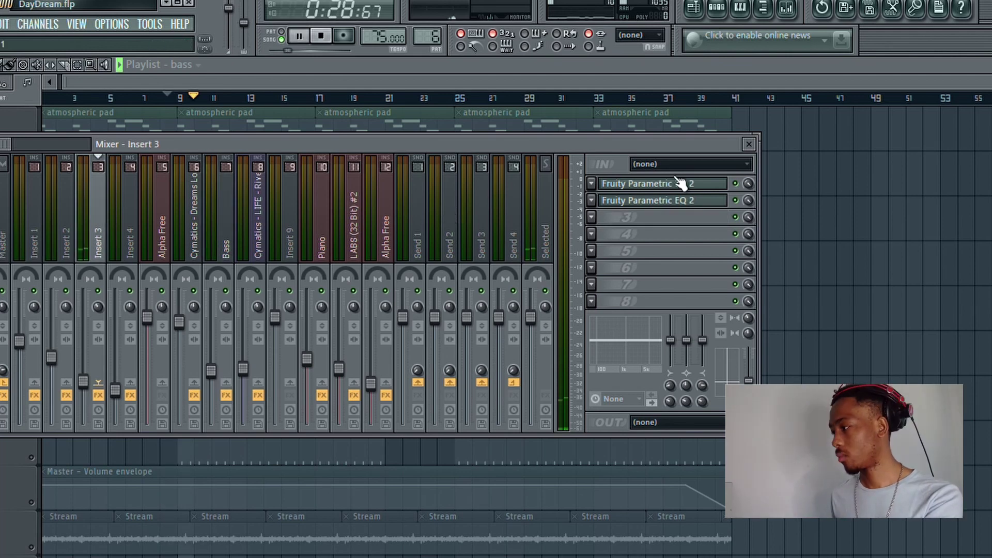
Step: View both Fruity Parametric EQ 2 effects on the hi-hat's Insert 3 mixer track while the hi-hat plays
left_click(680, 184)
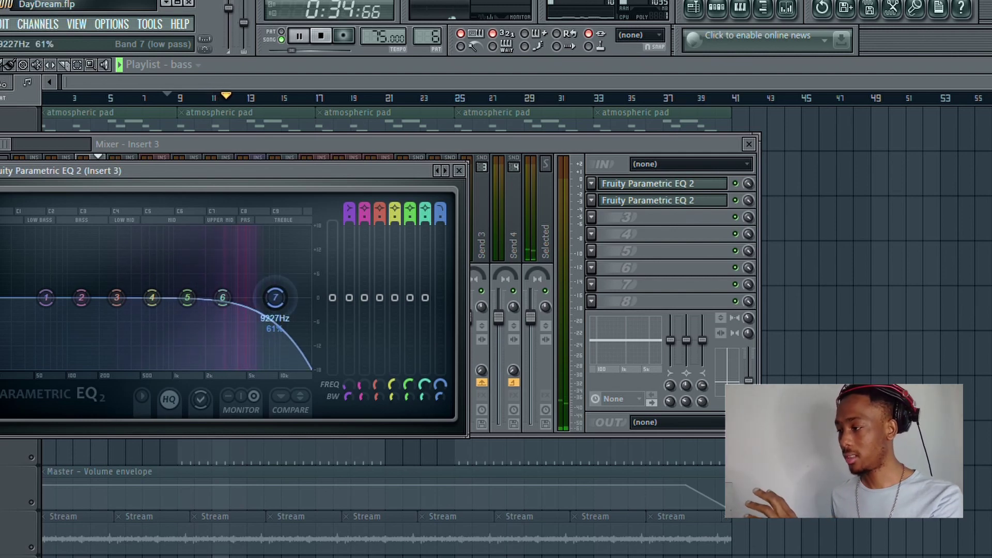
left_click(459, 171)
left_click(677, 184)
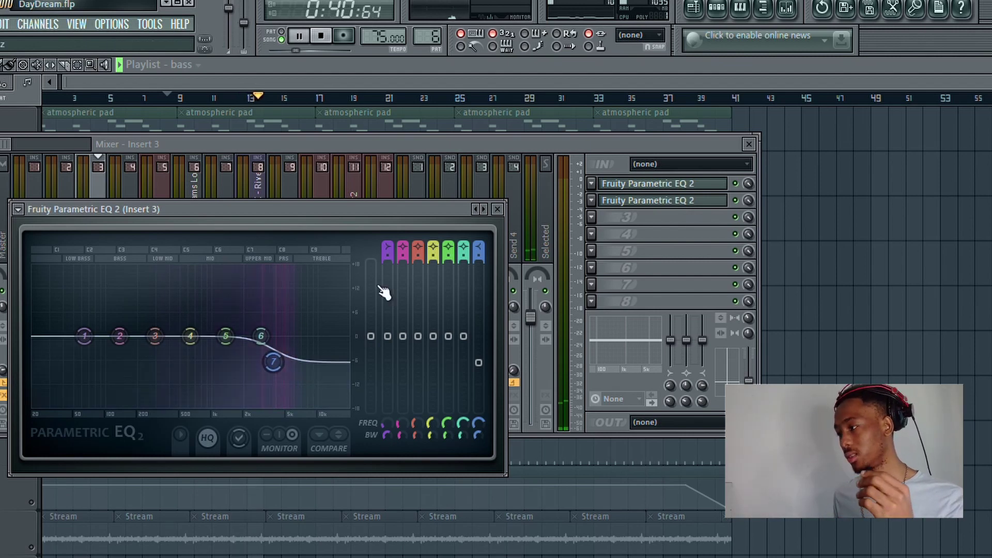
left_click(498, 208)
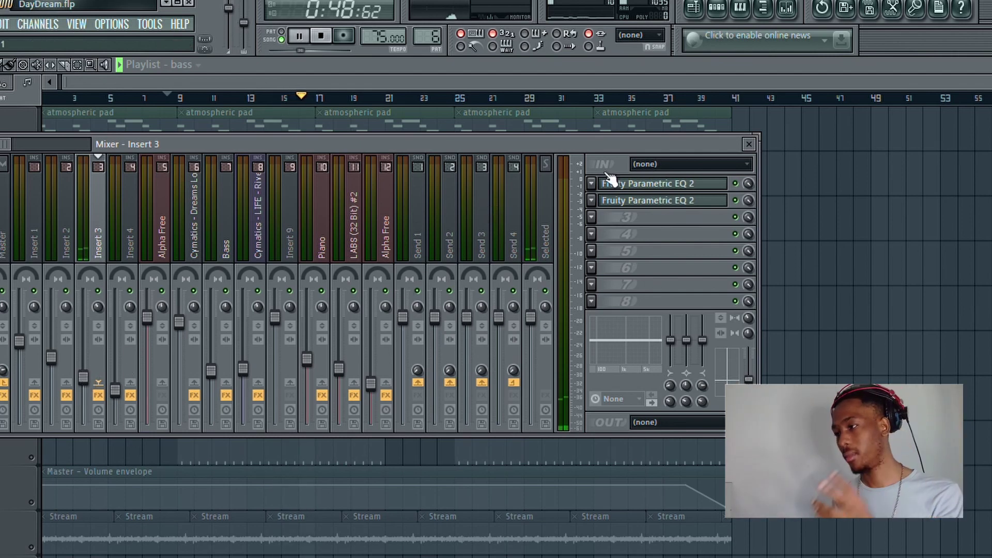
Step: Raise the high-shelf band 7 slightly in the second equalizer on Insert 3 and return to the playlist
left_click(697, 201)
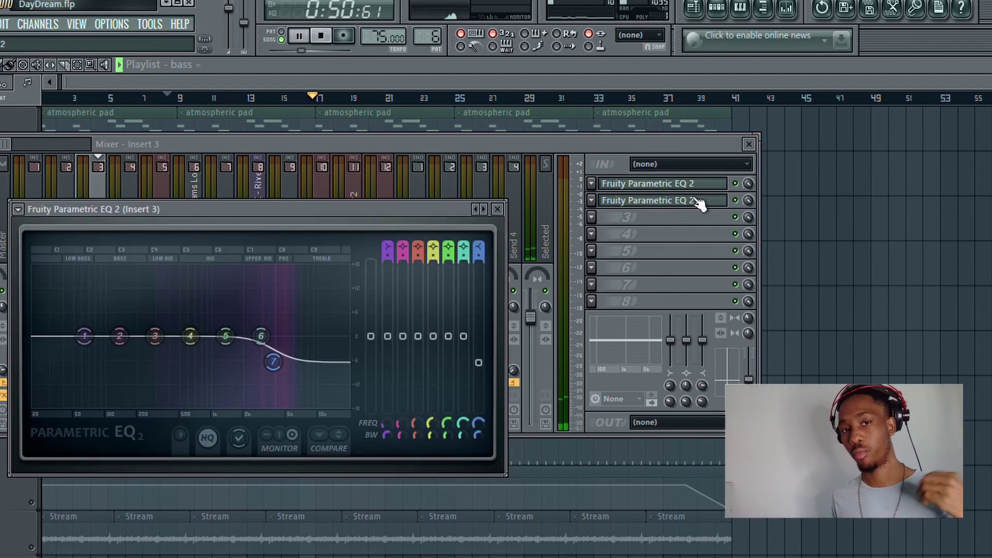
mouse_move(273, 361)
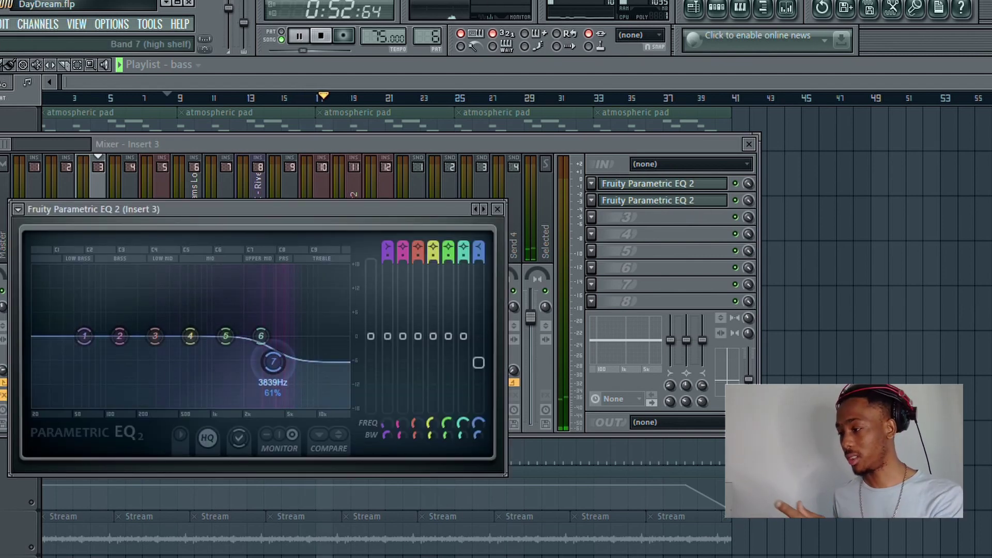
mouse_move(273, 361)
left_mouse_down()
mouse_move(281, 294)
mouse_move(275, 358)
left_mouse_up()
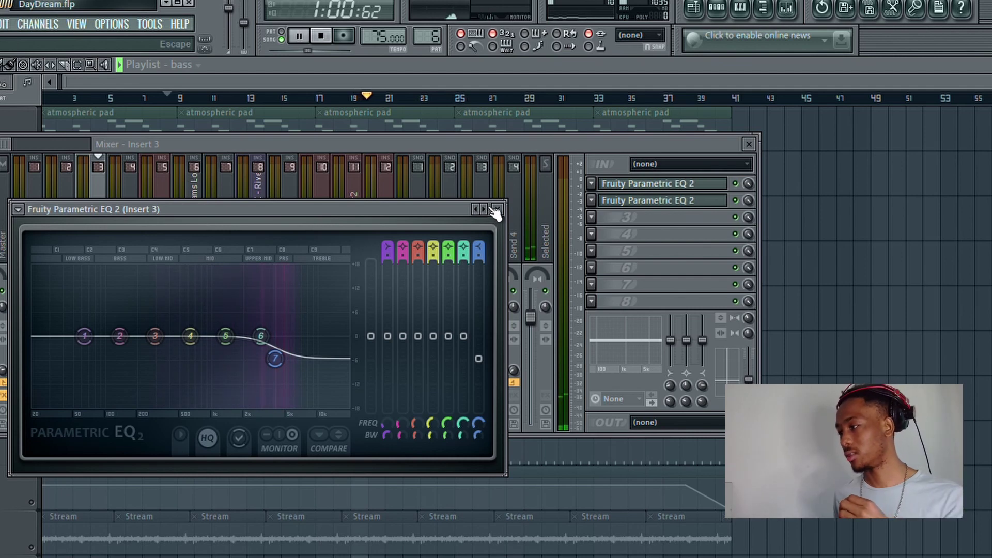
left_click(265, 83)
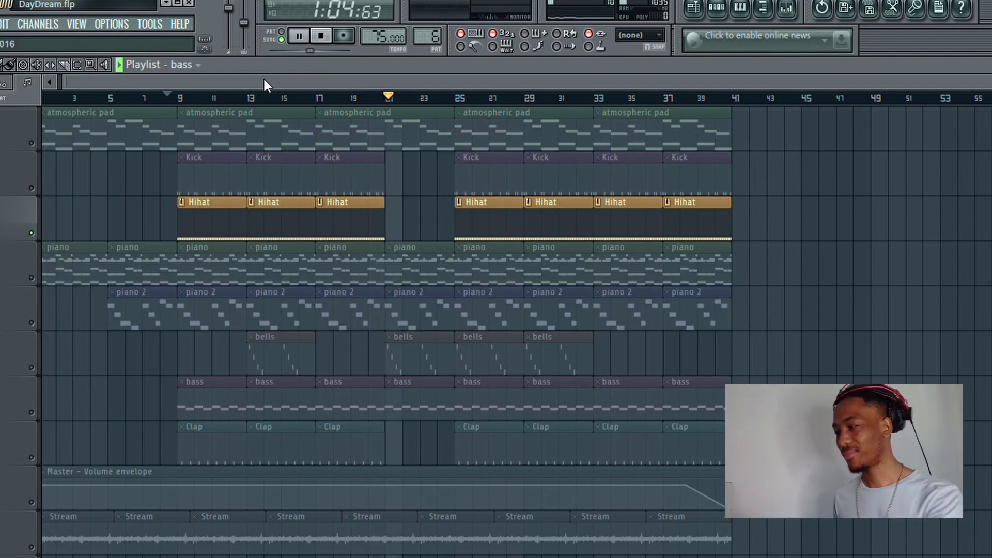
Step: Solo and play the Clap track, then nudge peaking band 6 in its Fruity Parametric EQ 2 and close the effect
key("space")
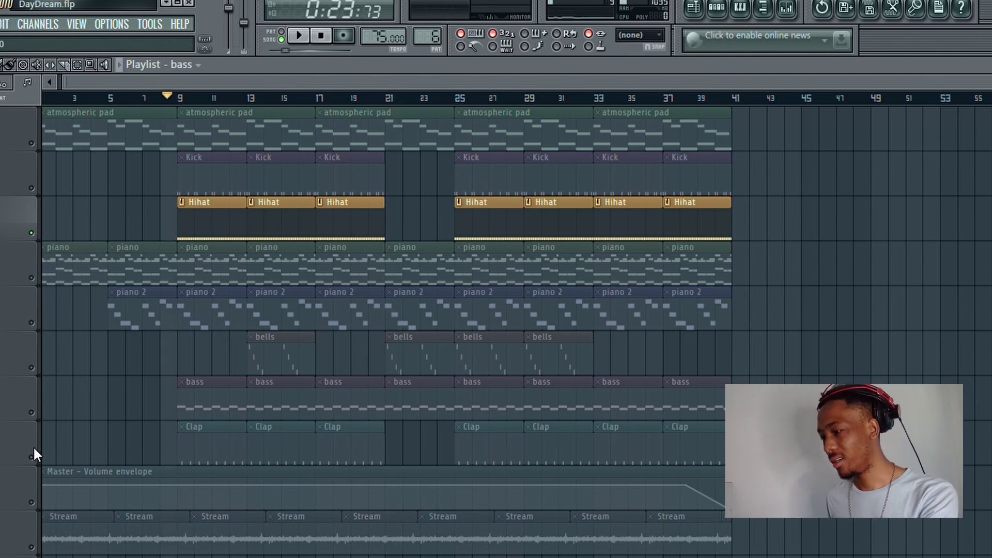
key("space")
left_click(786, 8)
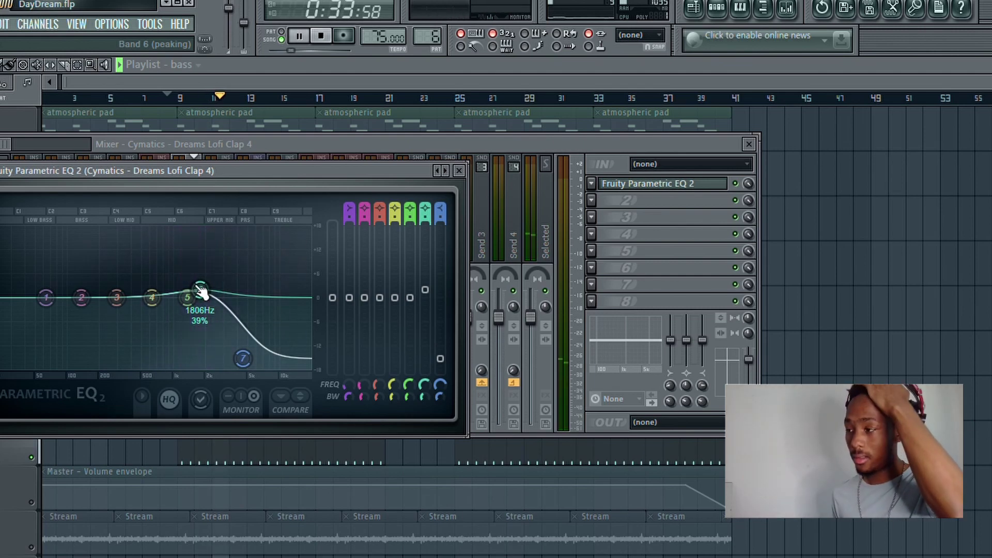
left_click_drag(206, 286, 202, 288)
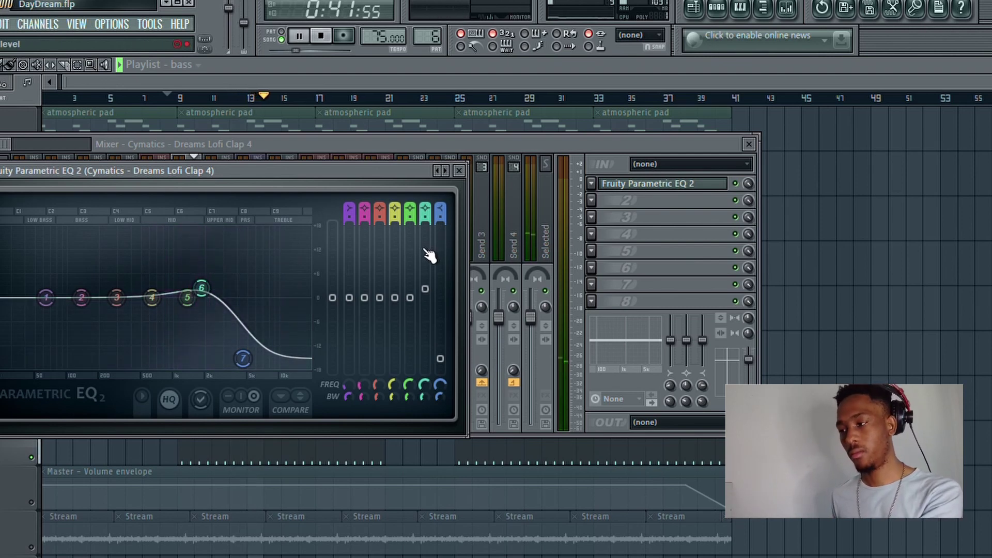
left_click(460, 170)
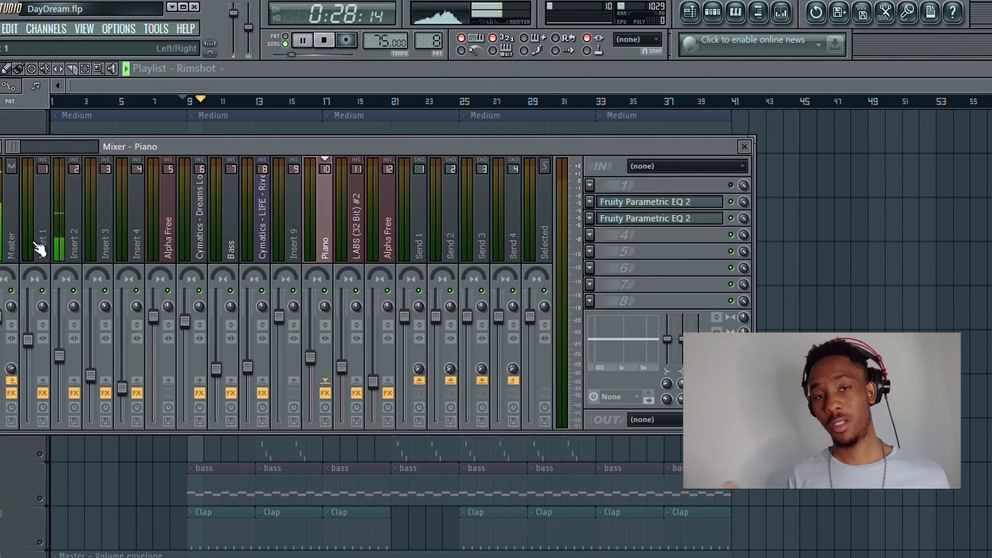
Step: Select the Insert 2 mixer track and examine its Fruity Parametric EQ 2 curve during playback
left_click(59, 211)
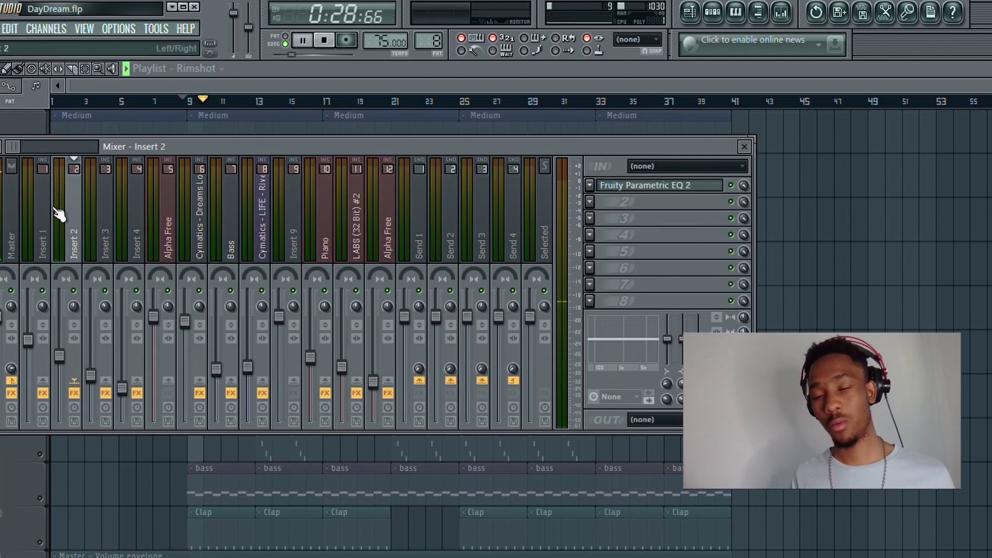
left_click(662, 187)
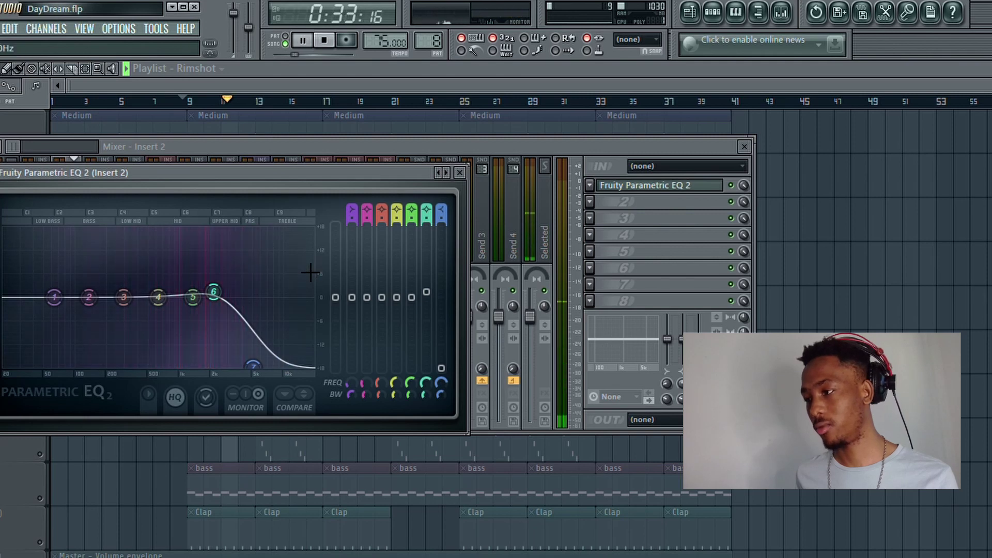
mouse_move(214, 295)
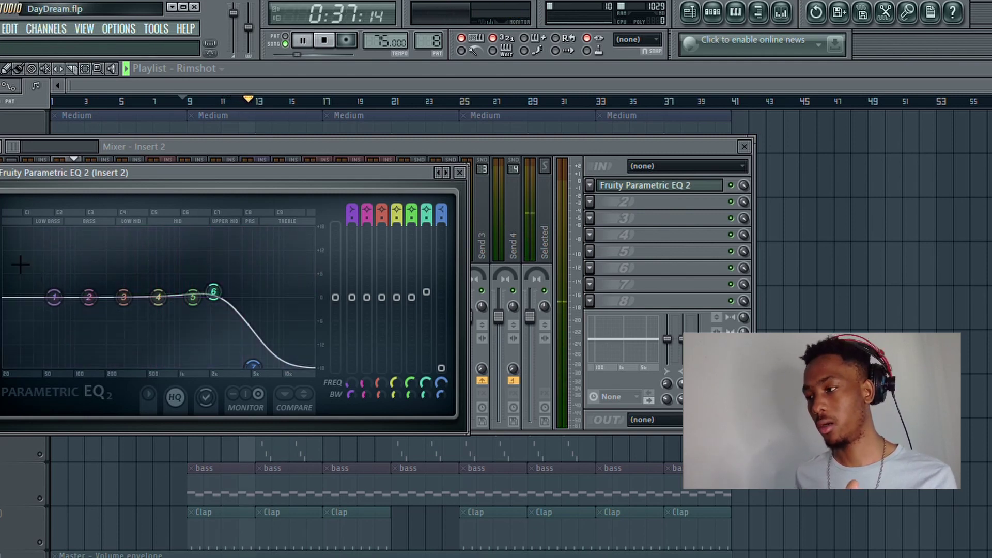
mouse_move(61, 274)
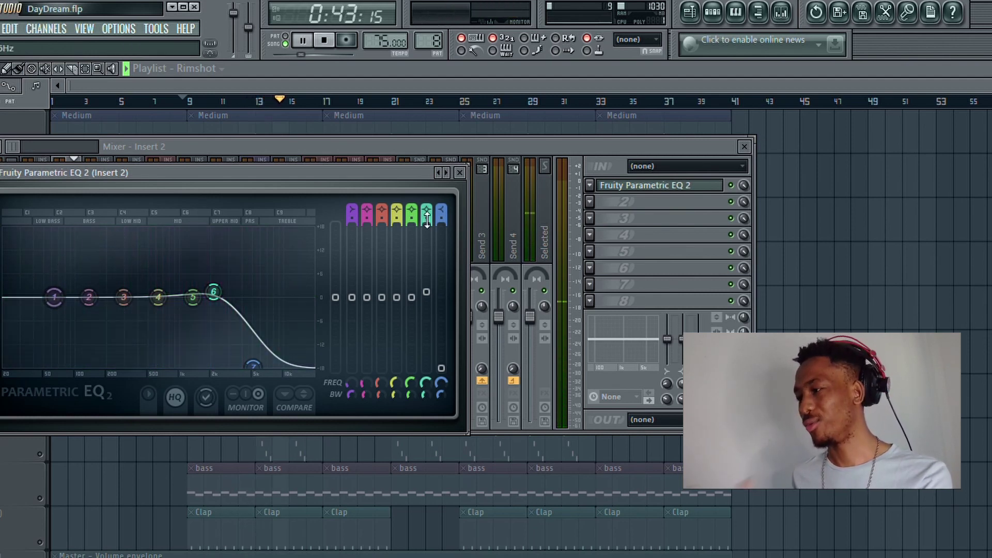
left_click(460, 172)
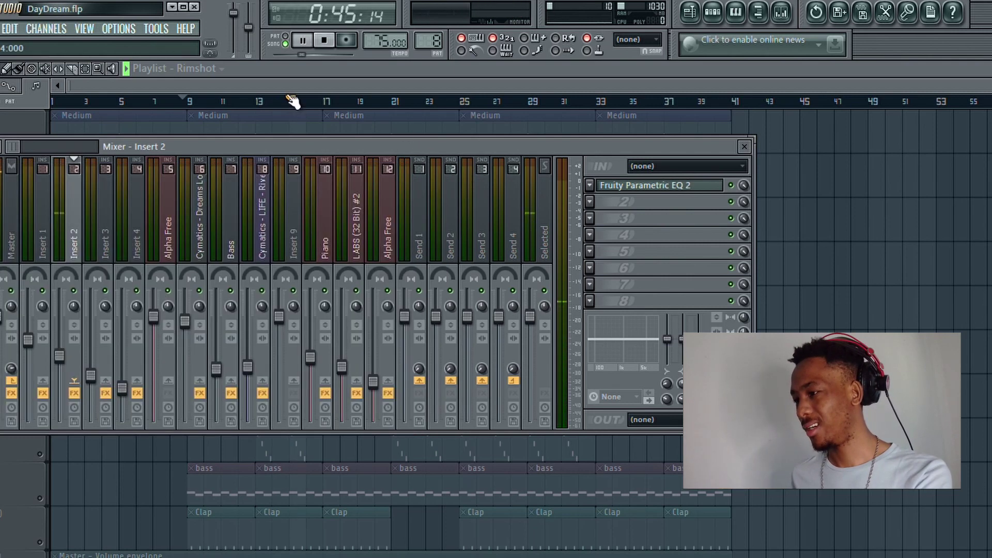
Step: Return to the playlist, solo the Hihat track, play it, and reopen the mixer
key("F9")
scroll(173, 307, "down", 2)
key("space")
key("space")
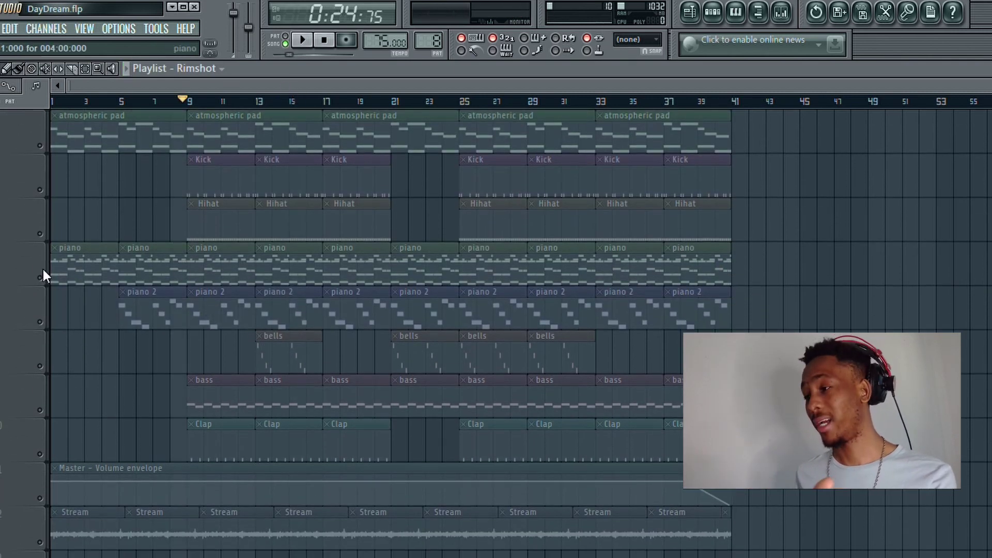
left_click(43, 235)
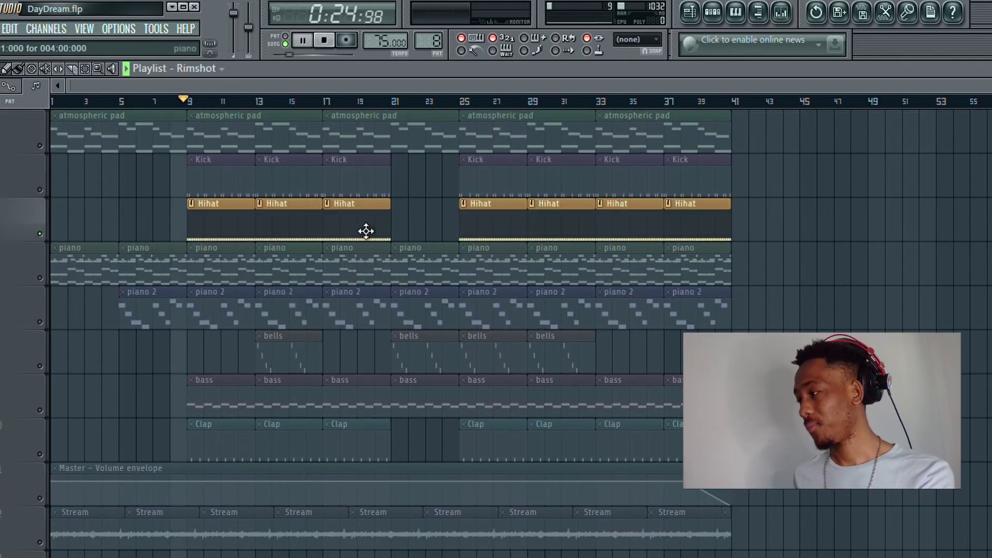
key("F9")
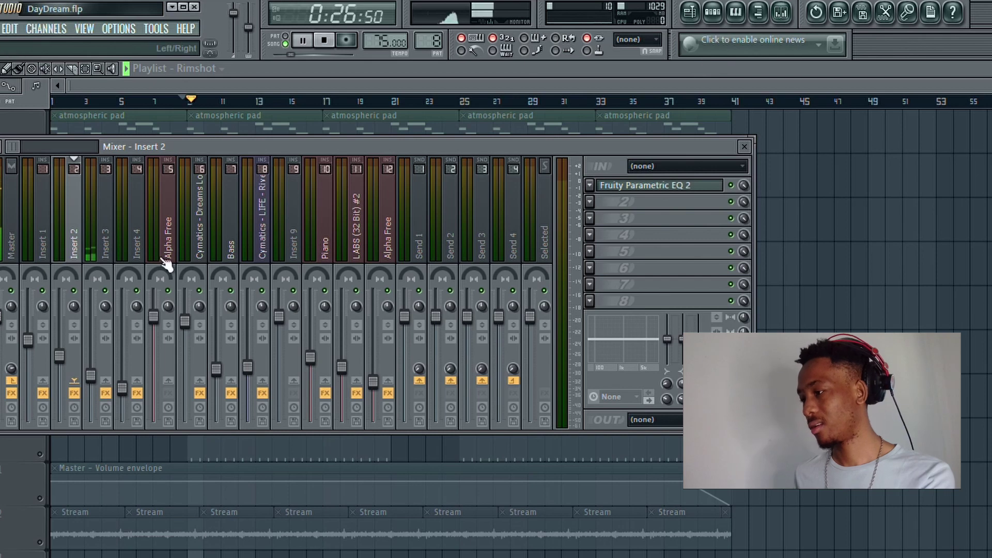
Step: Inspect Insert 3's low-pass equalizer, then audition a boost on high-shelf band 7 of its other equalizer and leave a slight cut at 3944 Hz
left_click(669, 202)
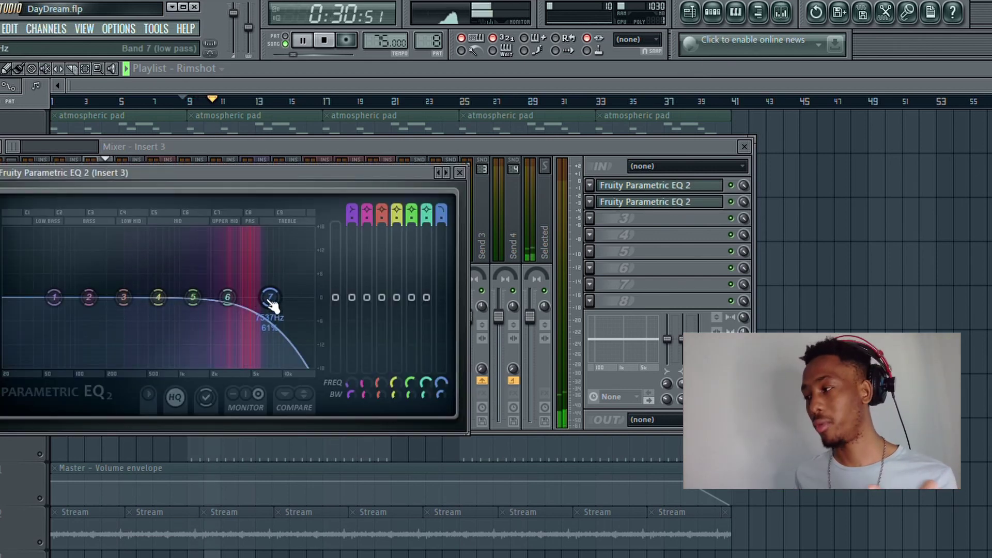
left_click(460, 172)
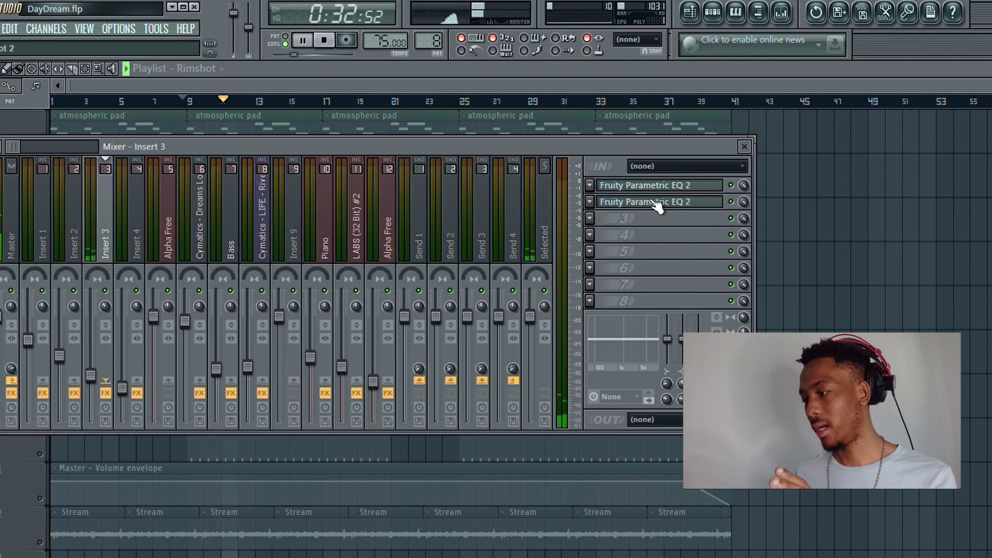
left_click(658, 204)
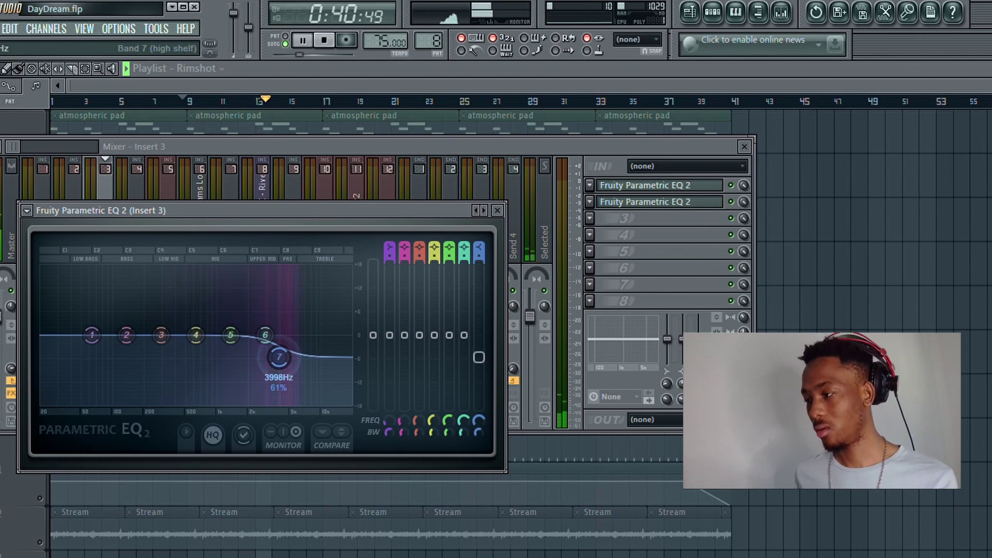
left_click_drag(279, 356, 279, 318)
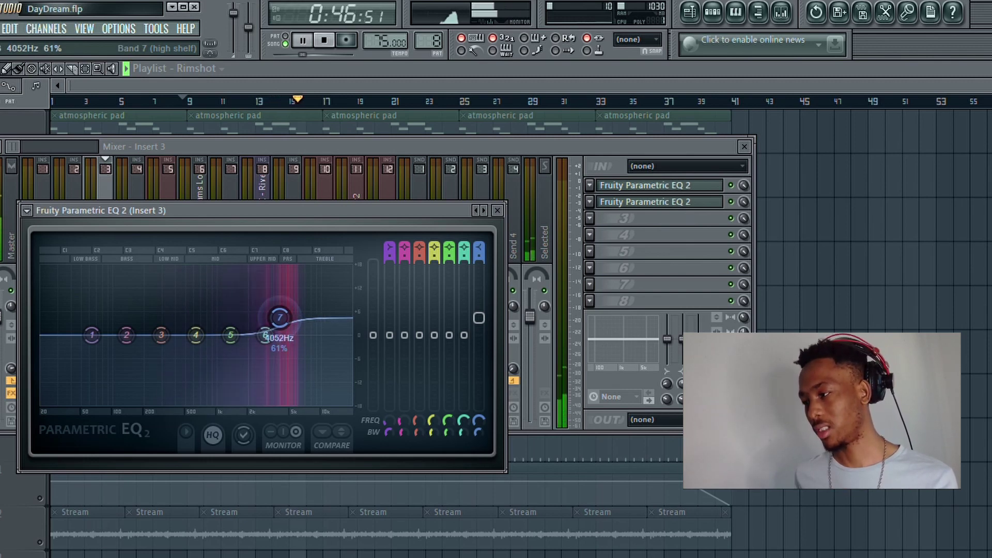
left_click_drag(279, 317, 279, 350)
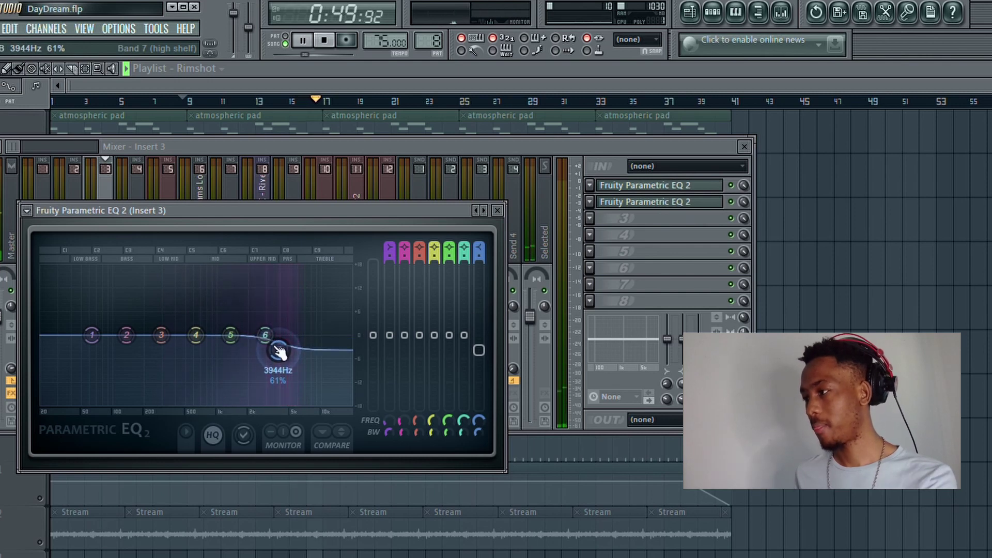
left_click(496, 211)
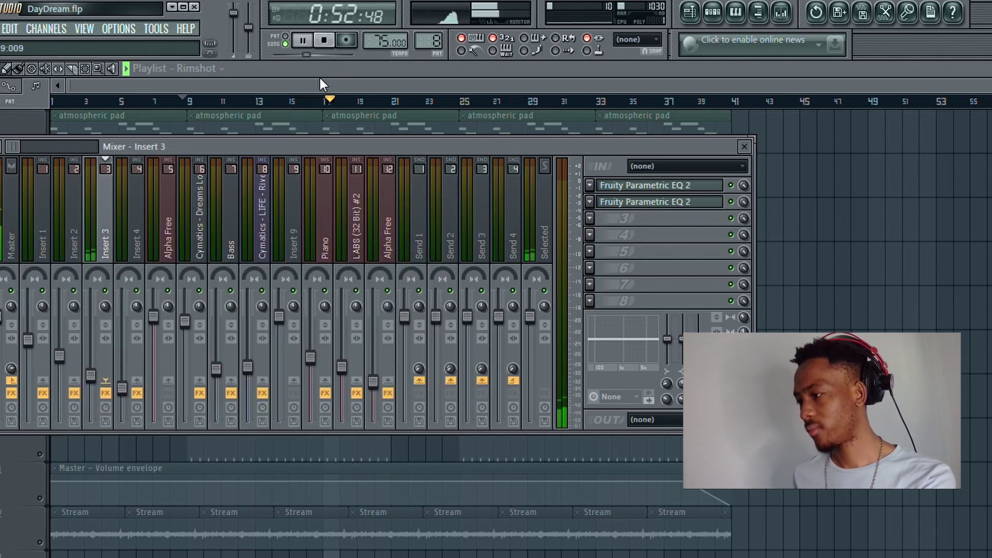
Step: Return to the playlist, clear the Hihat solo, solo the Medium audio track and play it from the start of the song
key("F9")
key("space")
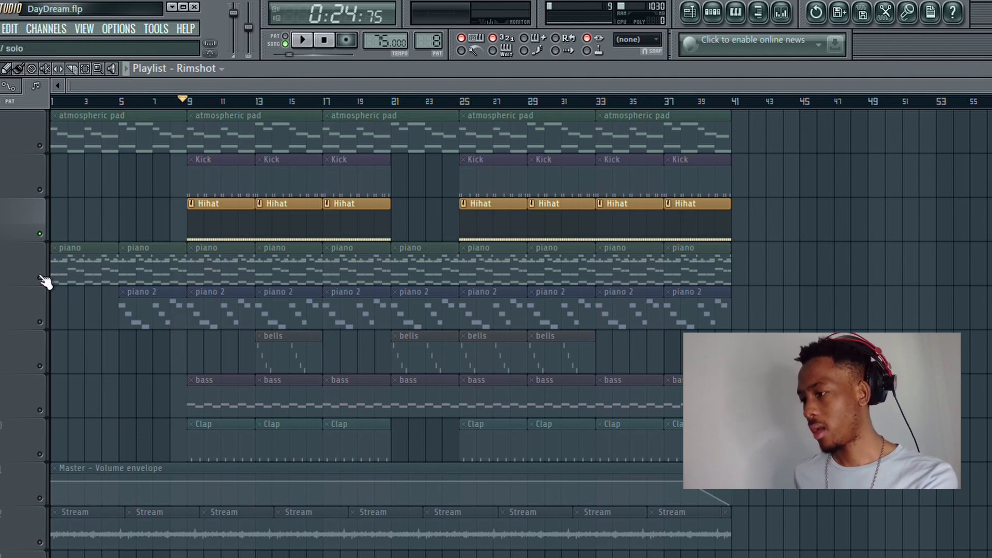
left_click(44, 277)
scroll(204, 326, "down", 4)
scroll(203, 326, "up", 3)
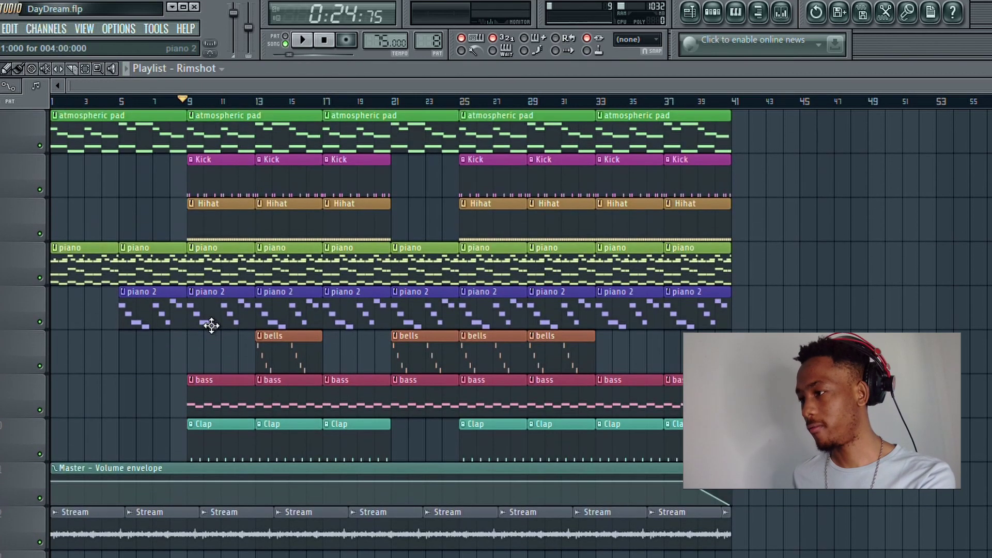
scroll(60, 436, "down", 2)
left_click(42, 406)
scroll(92, 349, "up", 5)
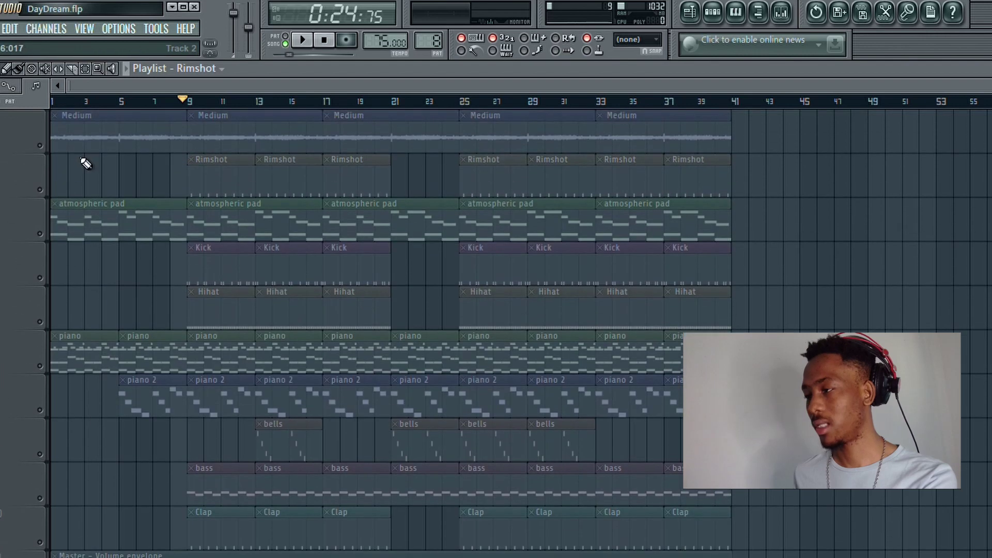
left_click(39, 147)
left_click(324, 39)
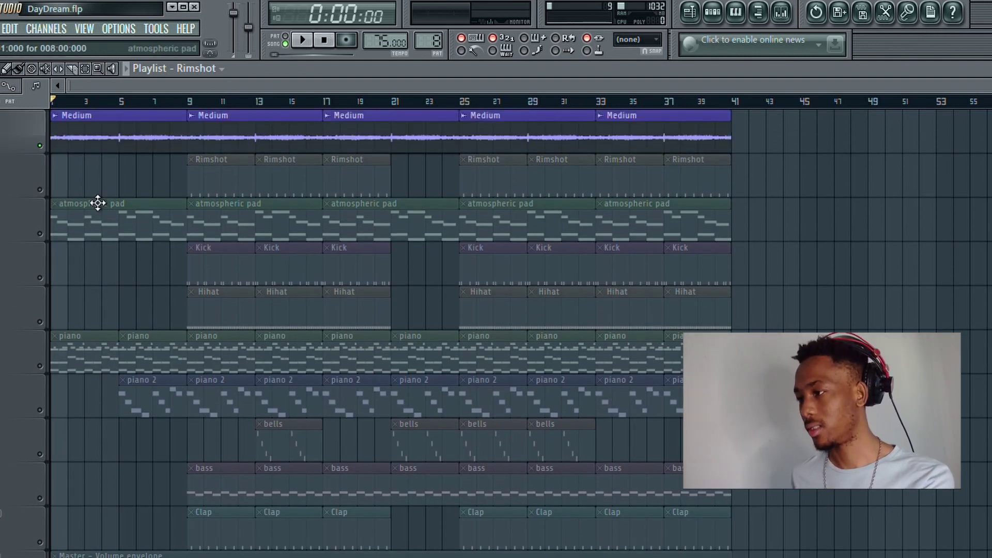
key("space")
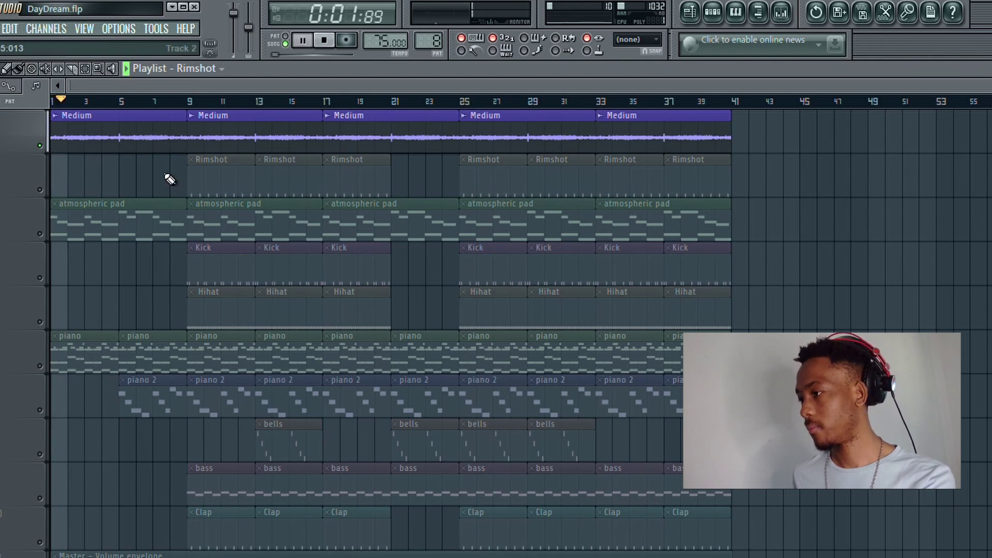
Step: Select the Cymatics - LIFE - River - Medium 5 mixer track and examine its Fruity Stereo Shaper settings
left_click(781, 12)
left_click(256, 209)
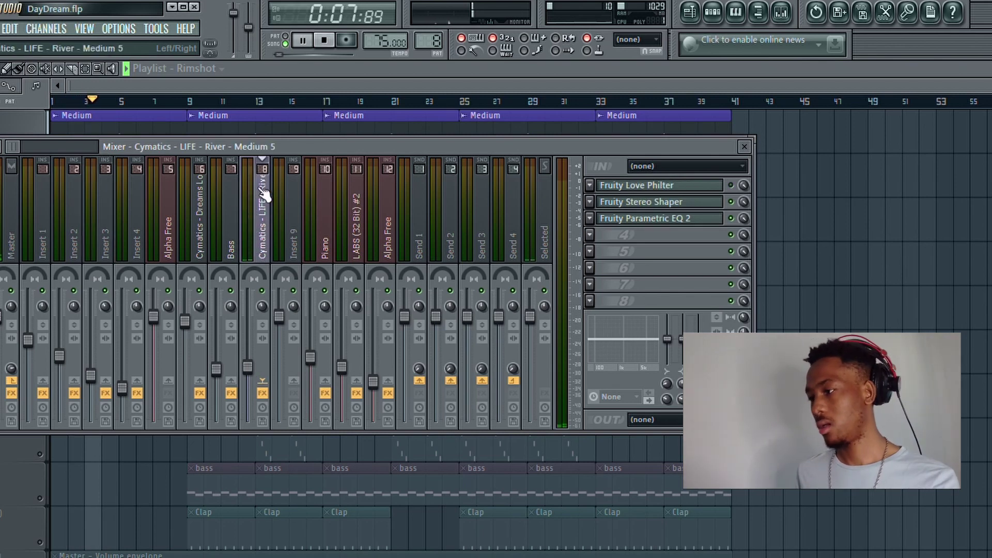
left_click(677, 204)
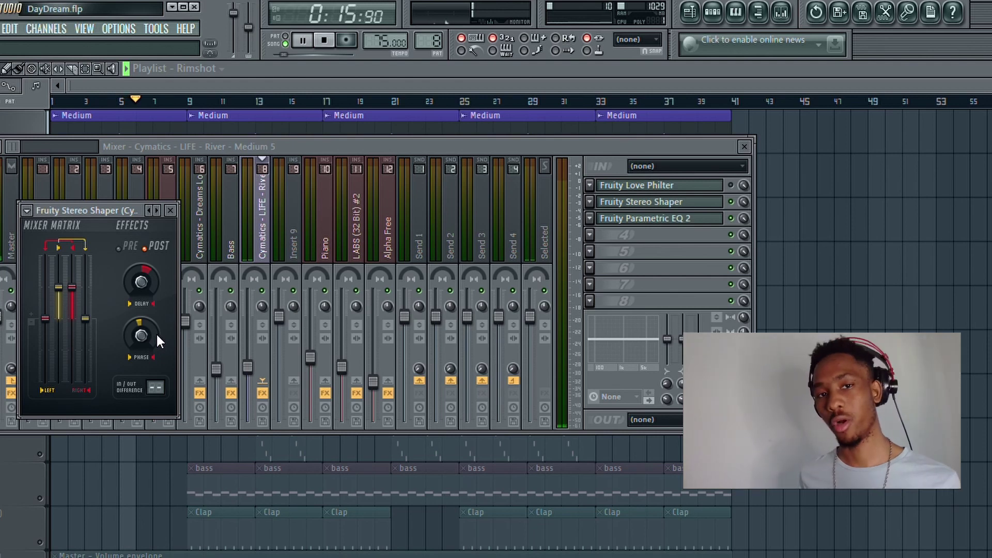
Step: Review the River track's Fruity Parametric EQ 2, shift peaking band 2 to 144 Hz and close the effect
left_click(662, 219)
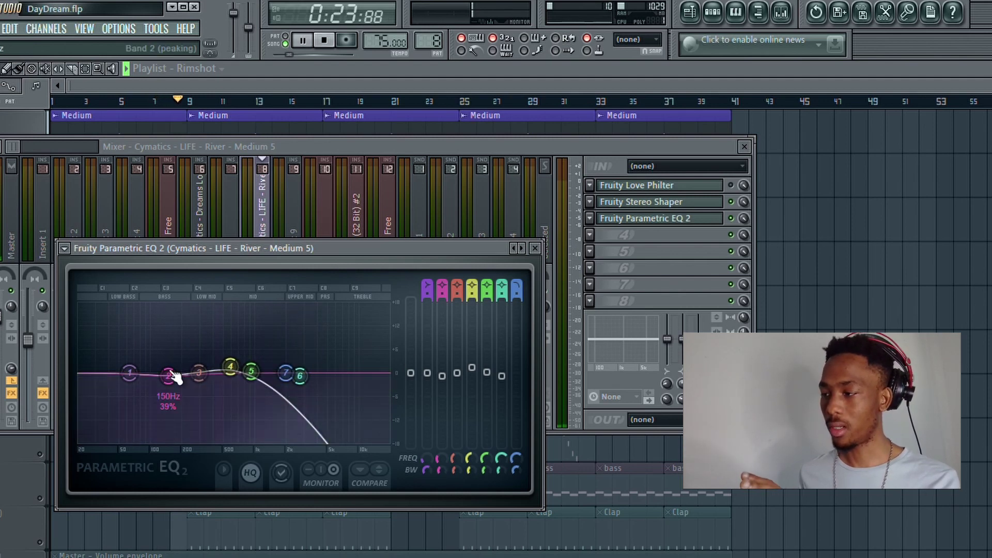
left_click_drag(170, 380, 169, 381)
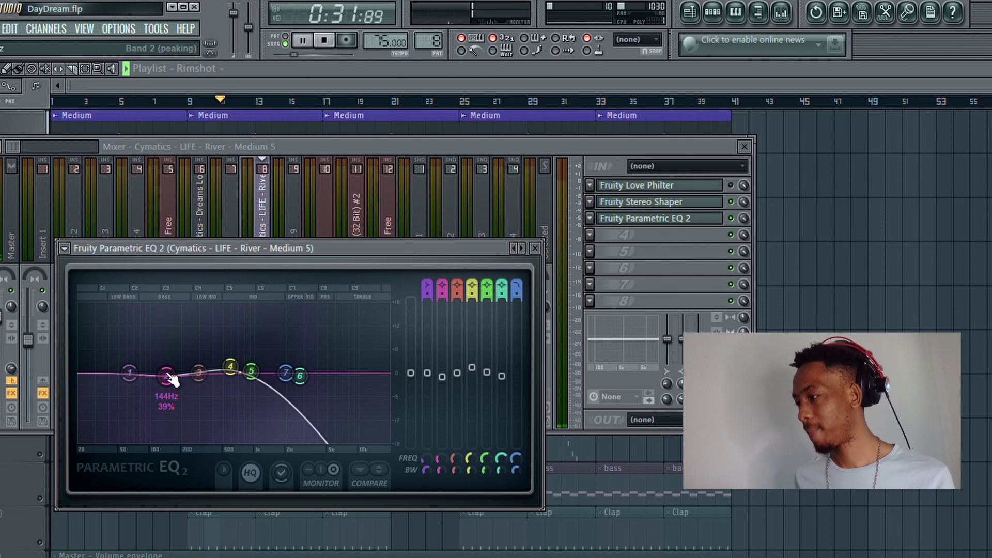
left_click(537, 249)
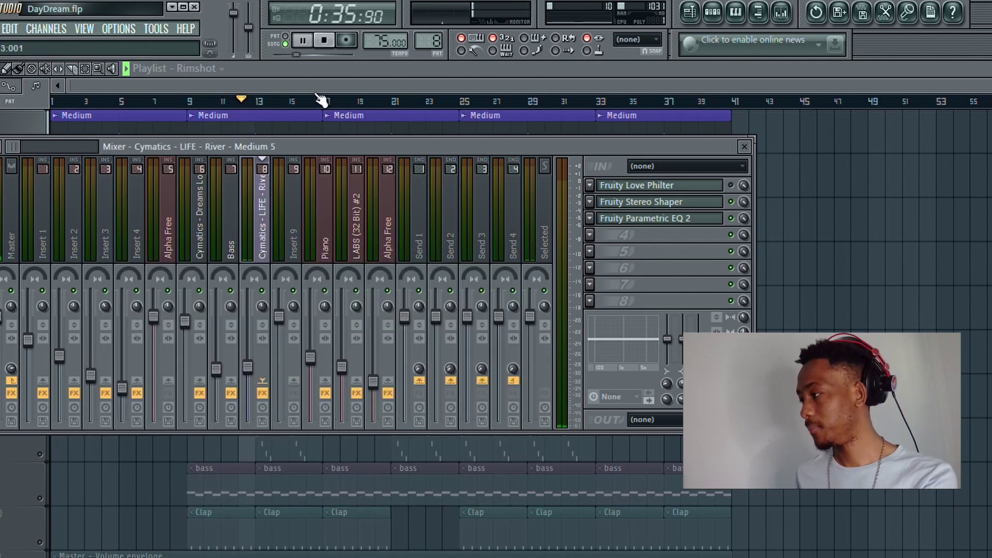
Step: Stop playback of the soloed Medium track and return from the mixer to the playlist
left_click(308, 77)
key("space")
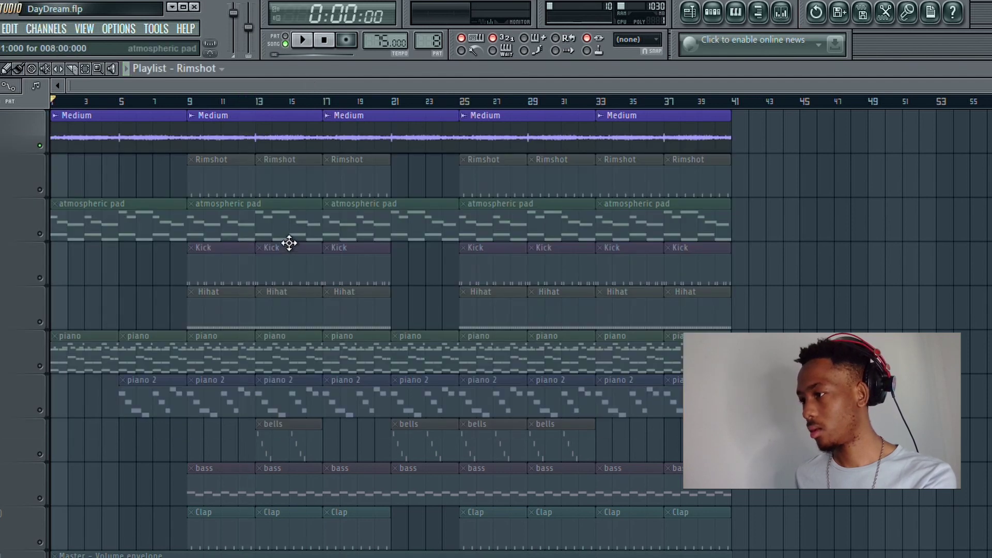
left_click(781, 11)
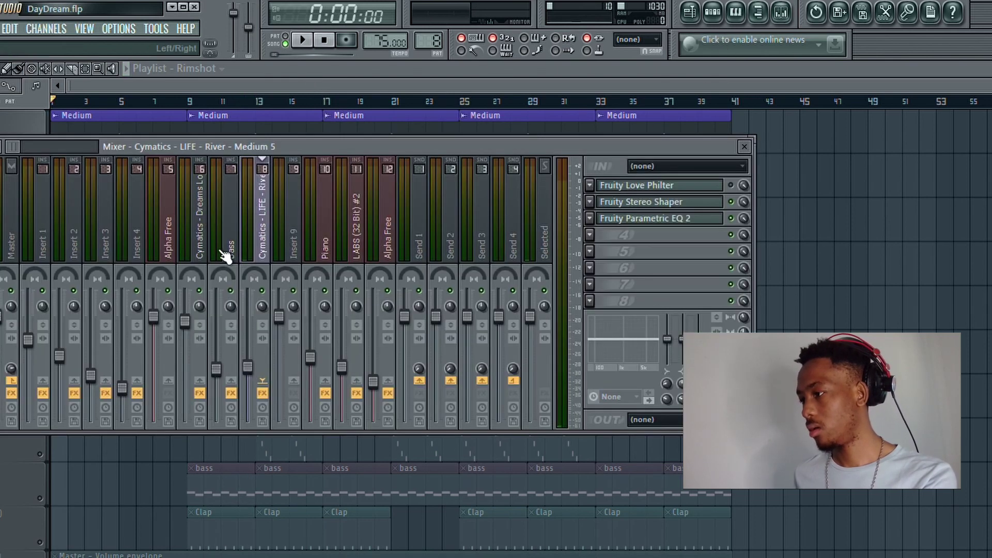
left_click(226, 99)
Step: Clear the solo so every playlist track is enabled and play the full beat from about bar 8
left_click(40, 235)
right_click(39, 236)
scroll(103, 265, "down", 3)
scroll(175, 155, "up", 3)
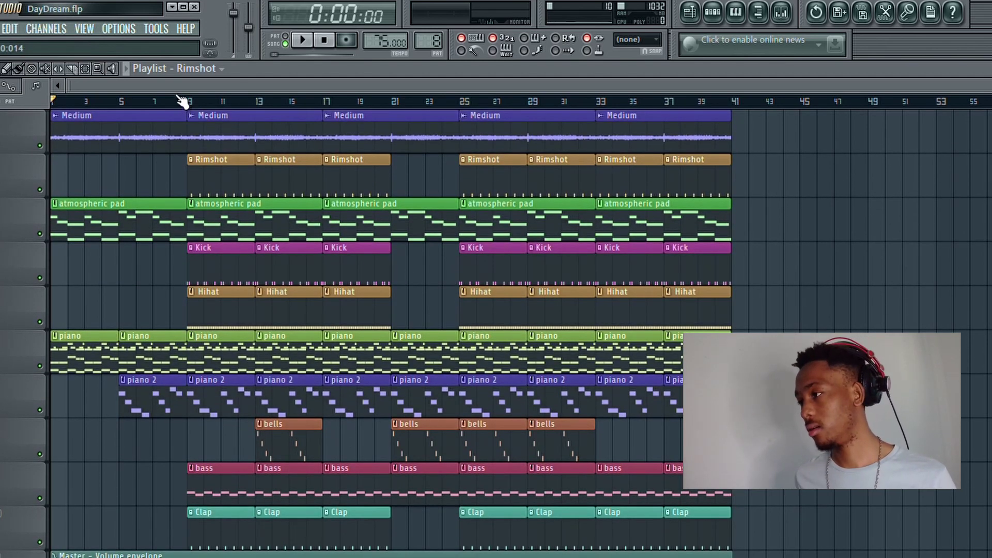
left_click(182, 100)
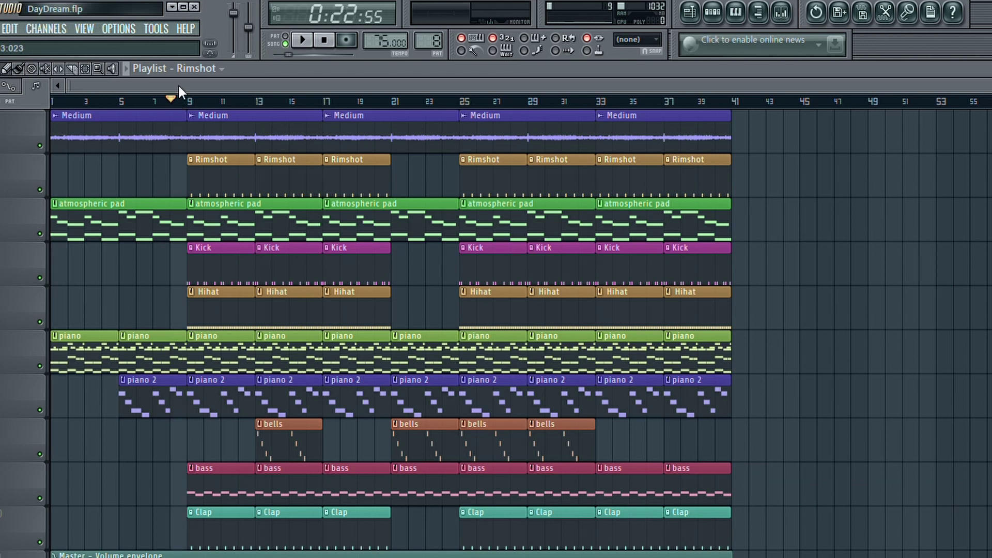
left_click(302, 40)
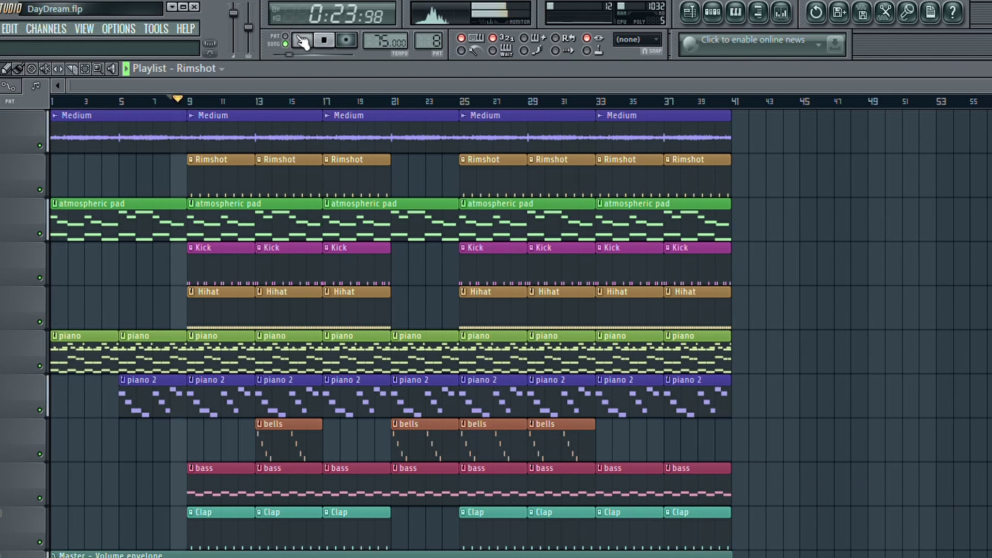